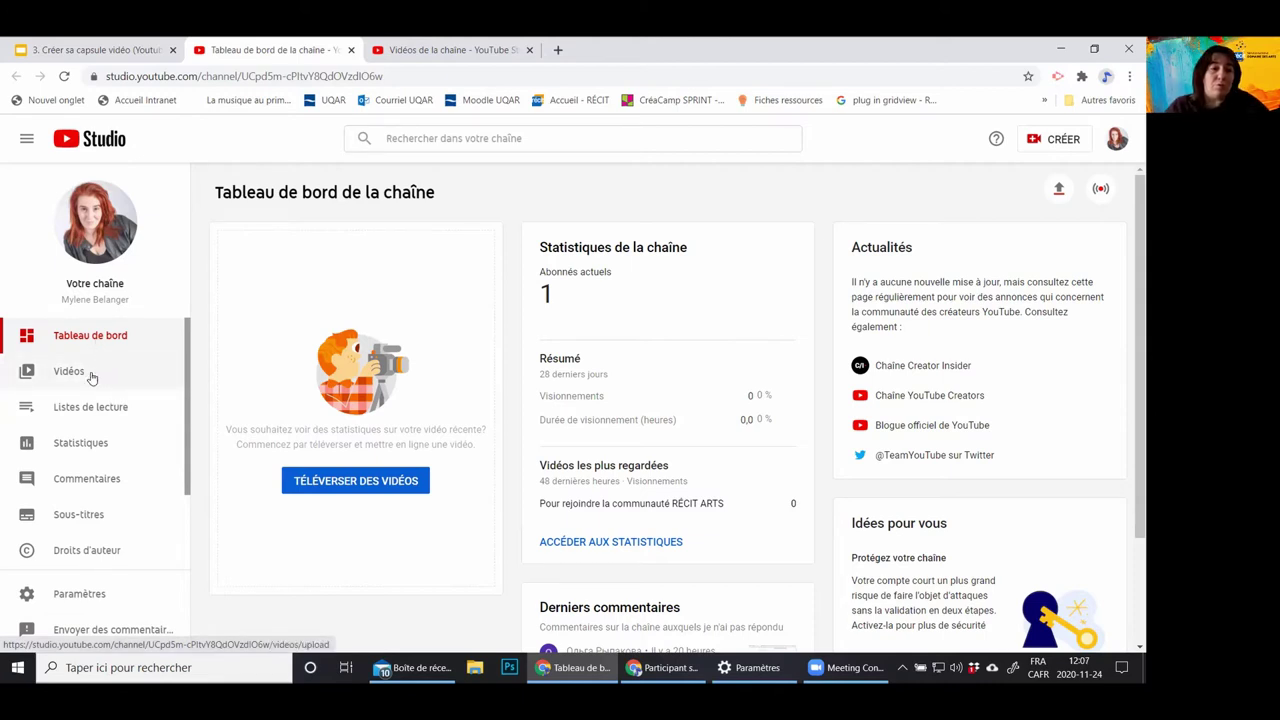
Look over the channel's uploaded videos and its playlists, and survey the other available channel sections
{"action": "left_click", "coordinate": [69, 375]}
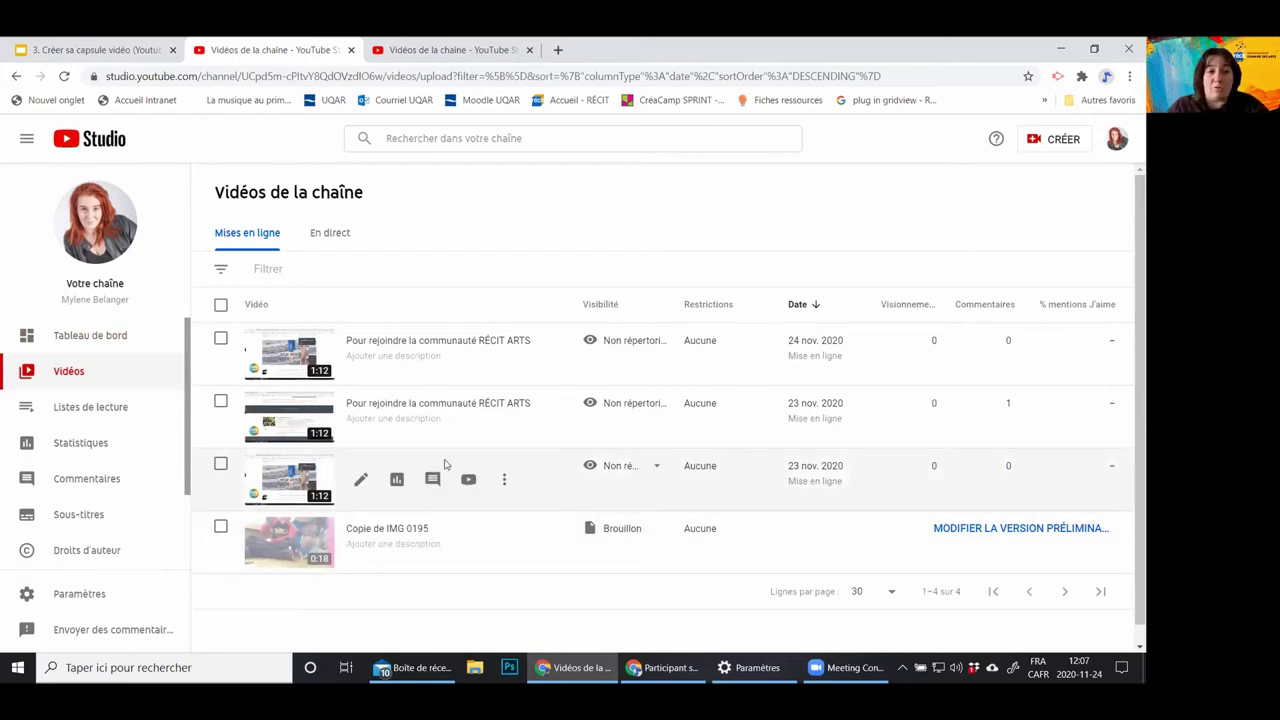
{"action": "left_click", "coordinate": [83, 410]}
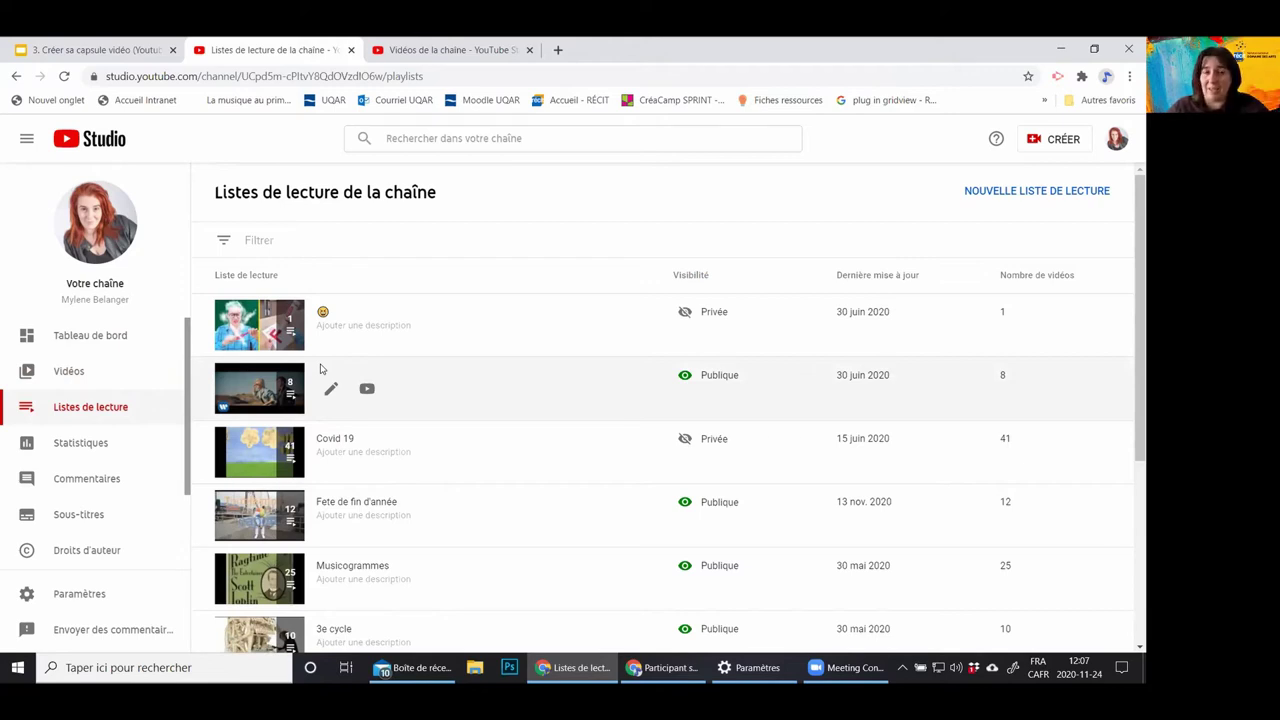
{"action": "scroll", "coordinate": [126, 372], "scroll_direction": "down", "scroll_amount": 1}
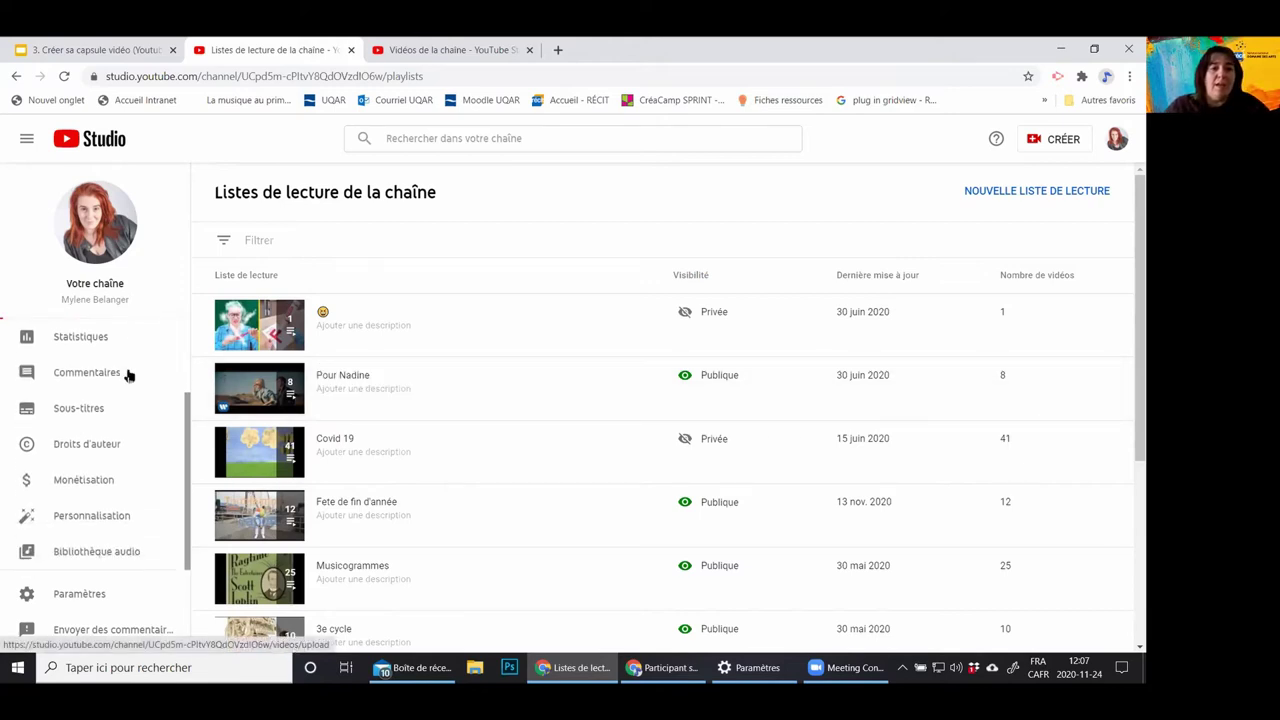
{"action": "scroll", "coordinate": [117, 362], "scroll_direction": "up", "scroll_amount": 1}
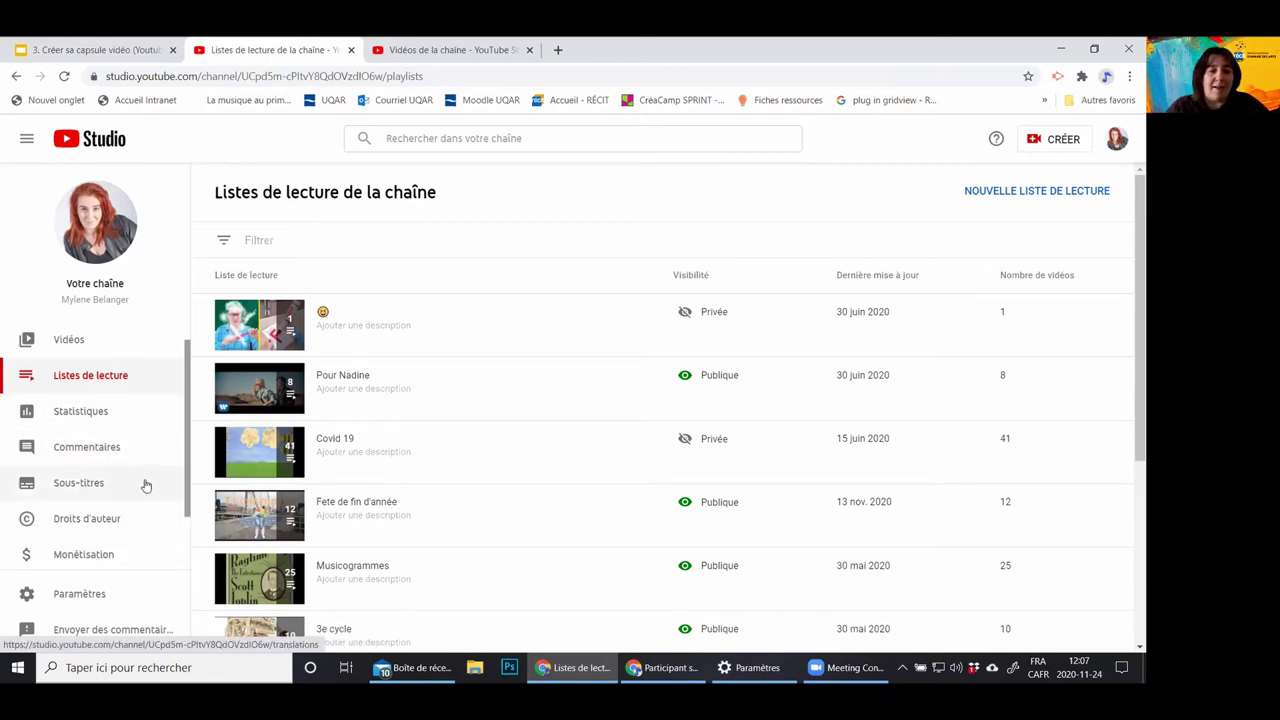
{"action": "scroll", "coordinate": [126, 488], "scroll_direction": "down", "scroll_amount": 2}
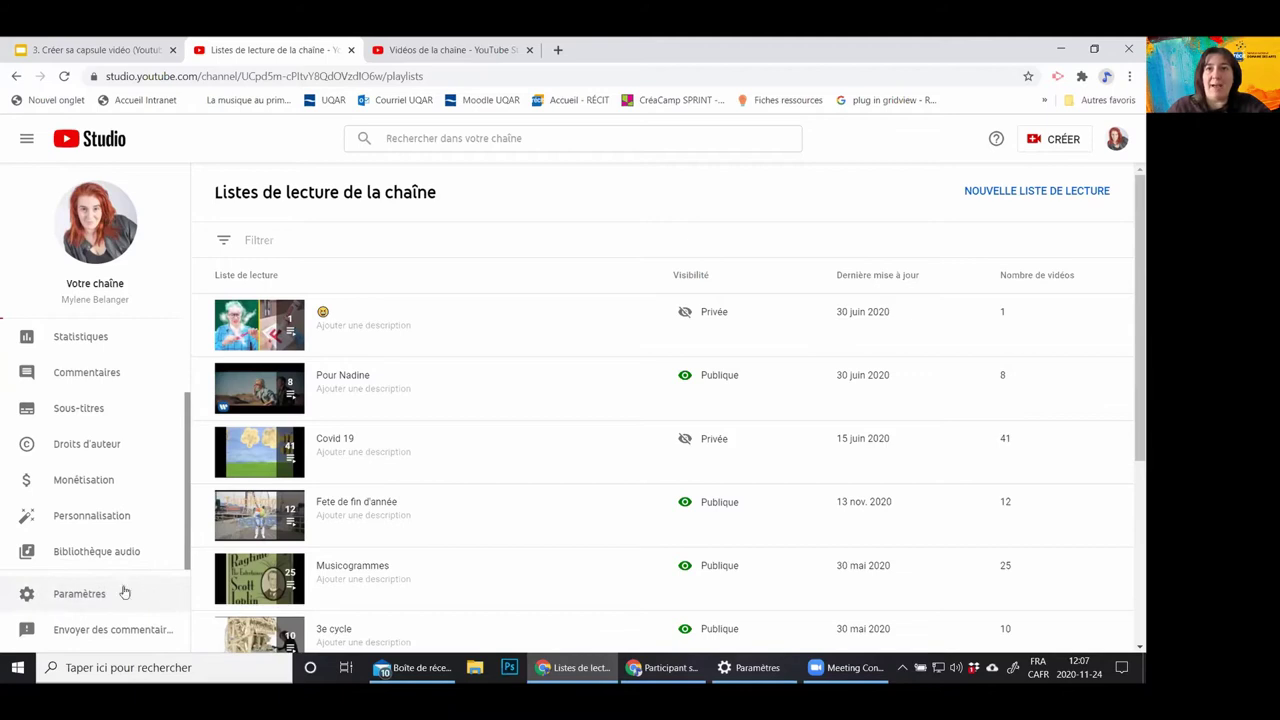
Examine the channel's feature eligibility settings for features requiring phone verification, and close the settings
{"action": "left_click", "coordinate": [65, 601]}
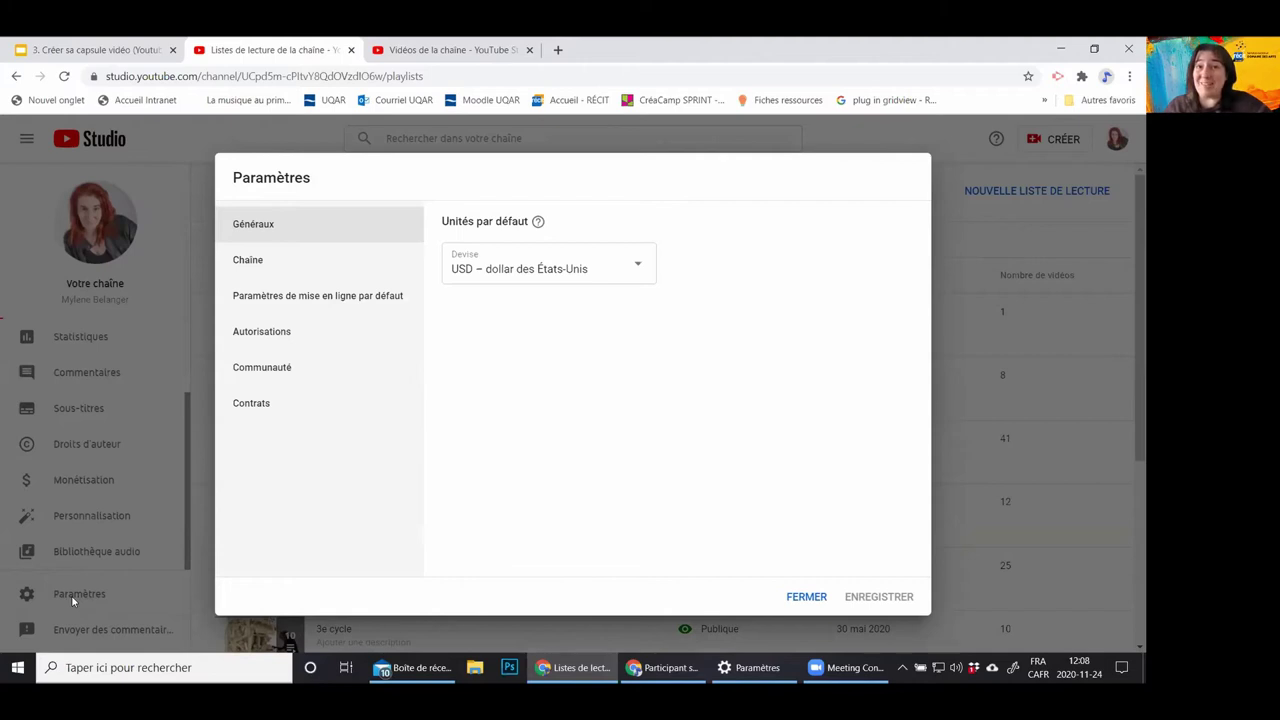
{"action": "left_click", "coordinate": [262, 268]}
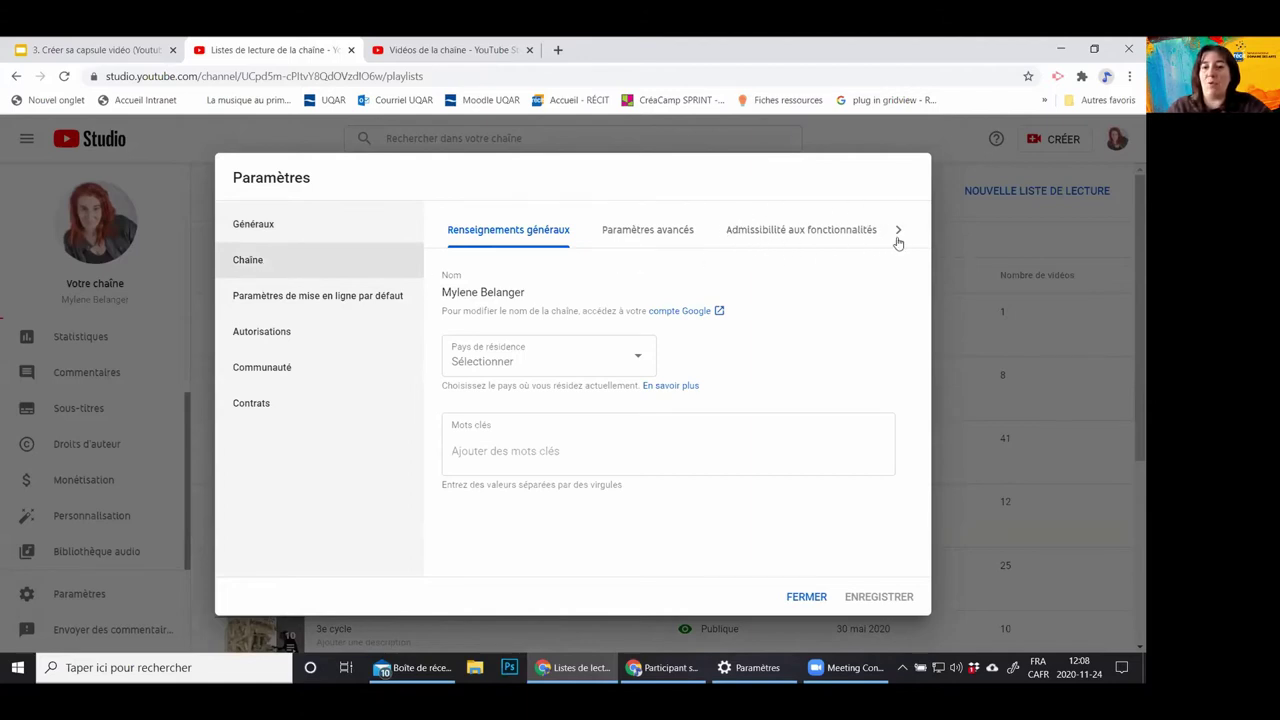
{"action": "left_click", "coordinate": [797, 231]}
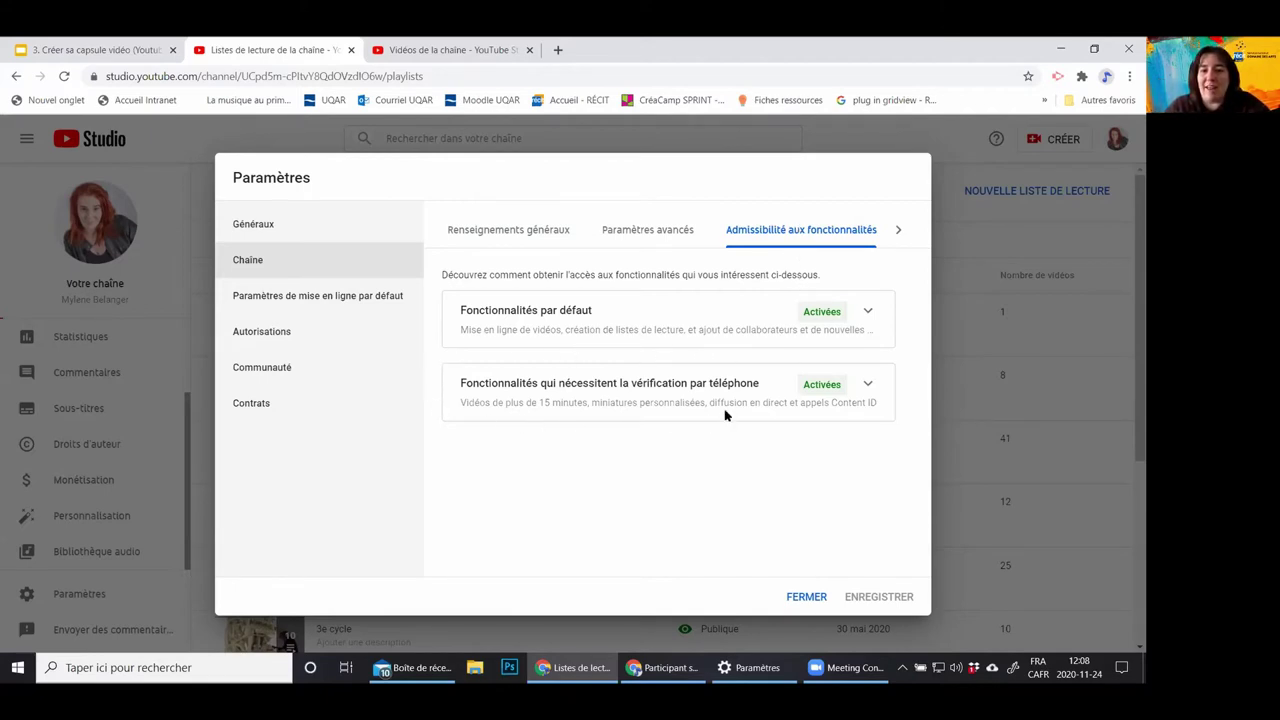
{"action": "left_click", "coordinate": [868, 386]}
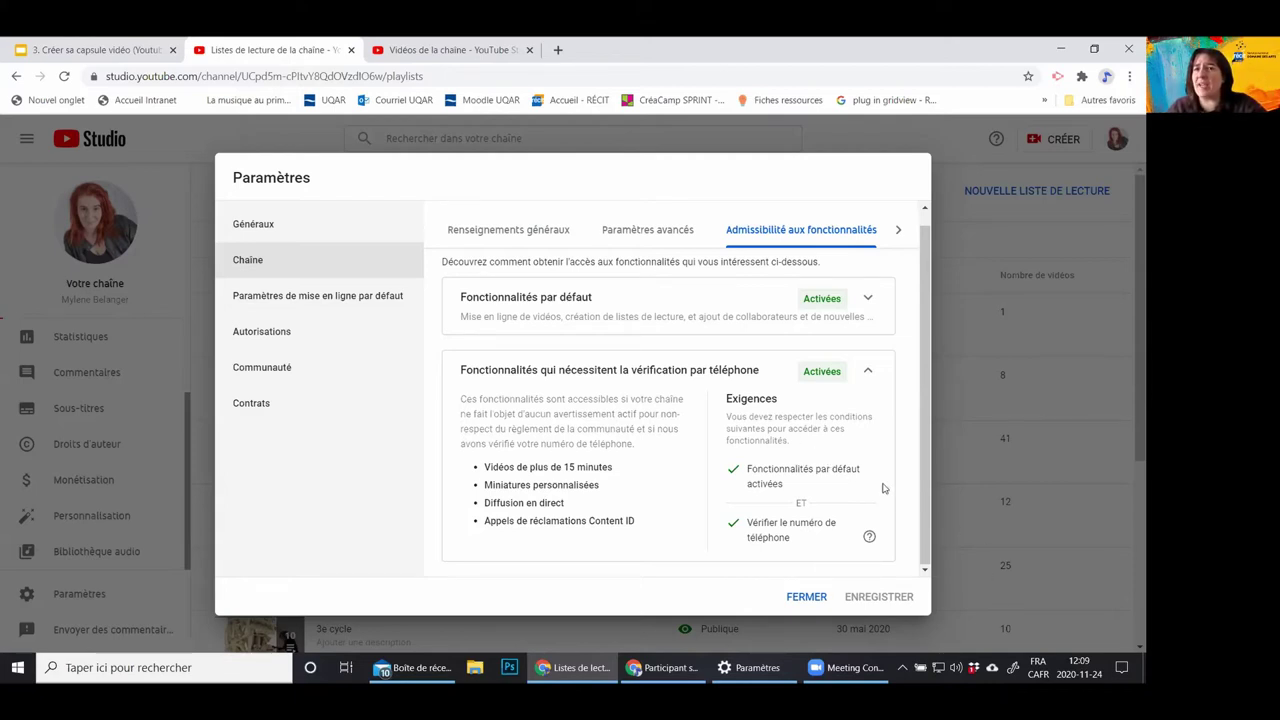
{"action": "left_click", "coordinate": [806, 597]}
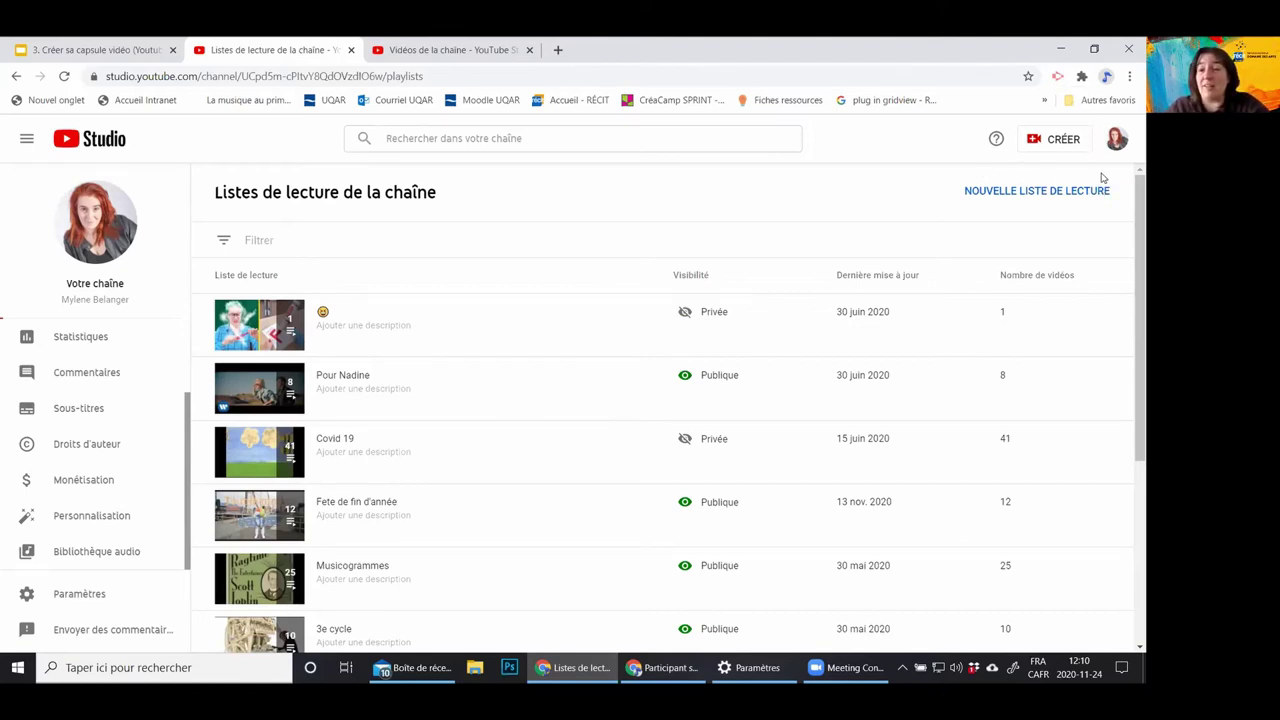
Upload the video file "Pour rejoindre la communauté RÉCIT ARTS" from the Banque de videos folder
{"action": "left_click", "coordinate": [1048, 147]}
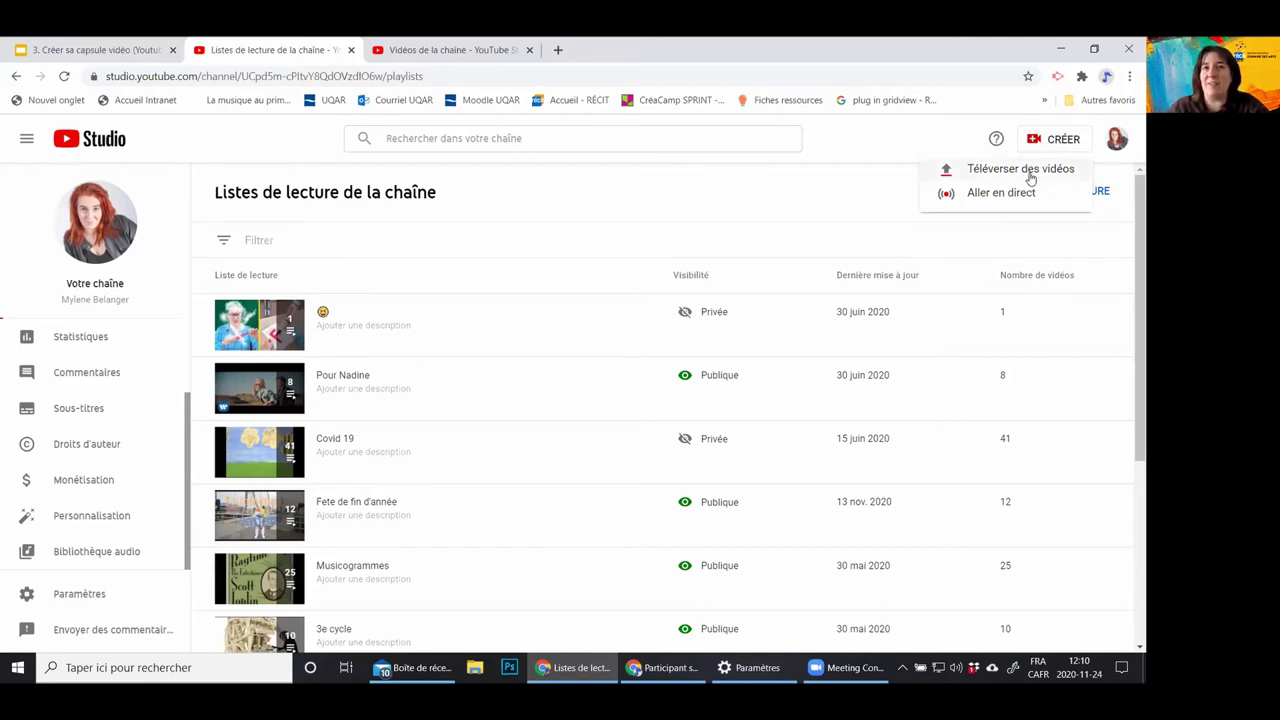
{"action": "left_click", "coordinate": [1028, 172]}
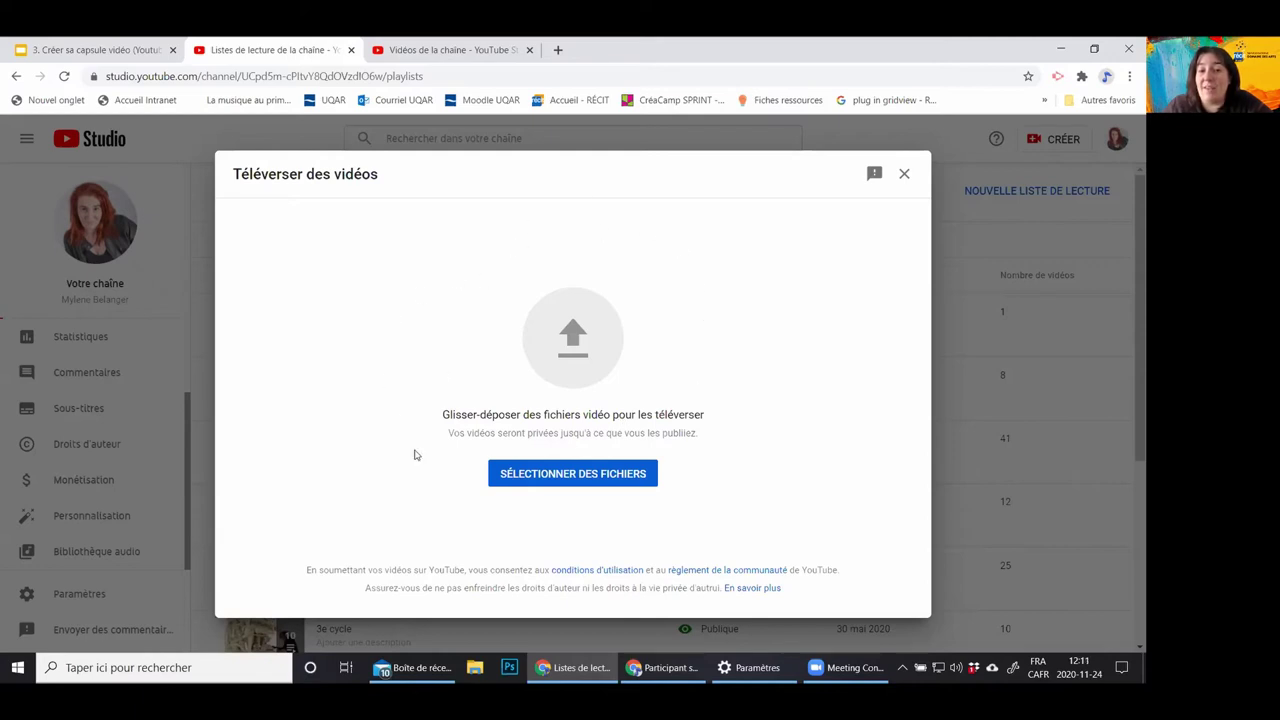
{"action": "left_click", "coordinate": [616, 474]}
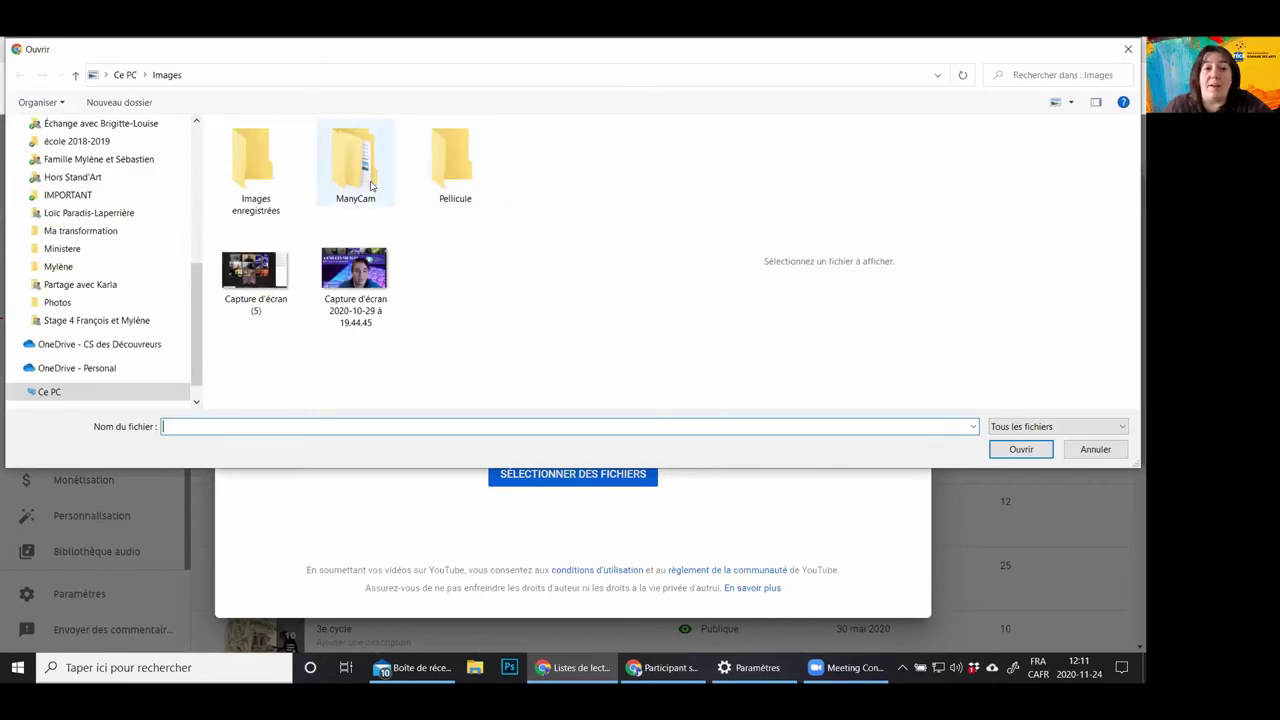
{"action": "scroll", "coordinate": [177, 230], "scroll_direction": "up", "scroll_amount": 3}
{"action": "scroll", "coordinate": [150, 230], "scroll_direction": "up", "scroll_amount": 4}
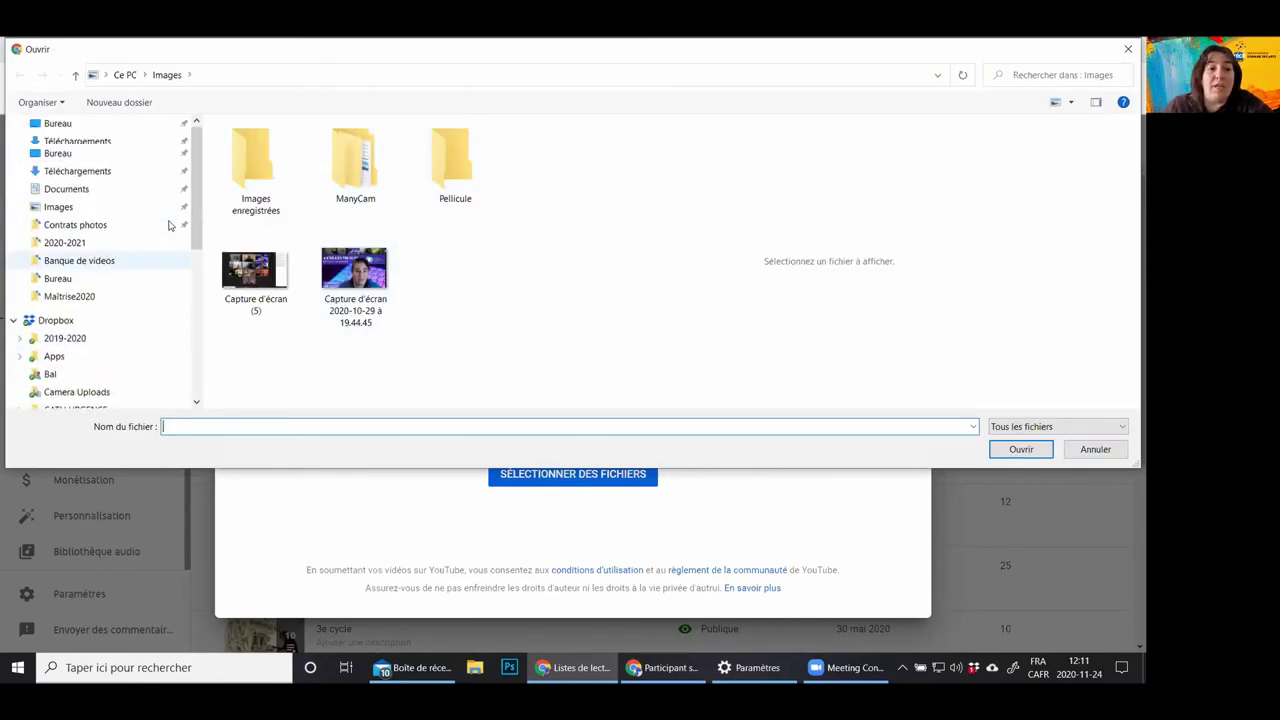
{"action": "left_click", "coordinate": [90, 260]}
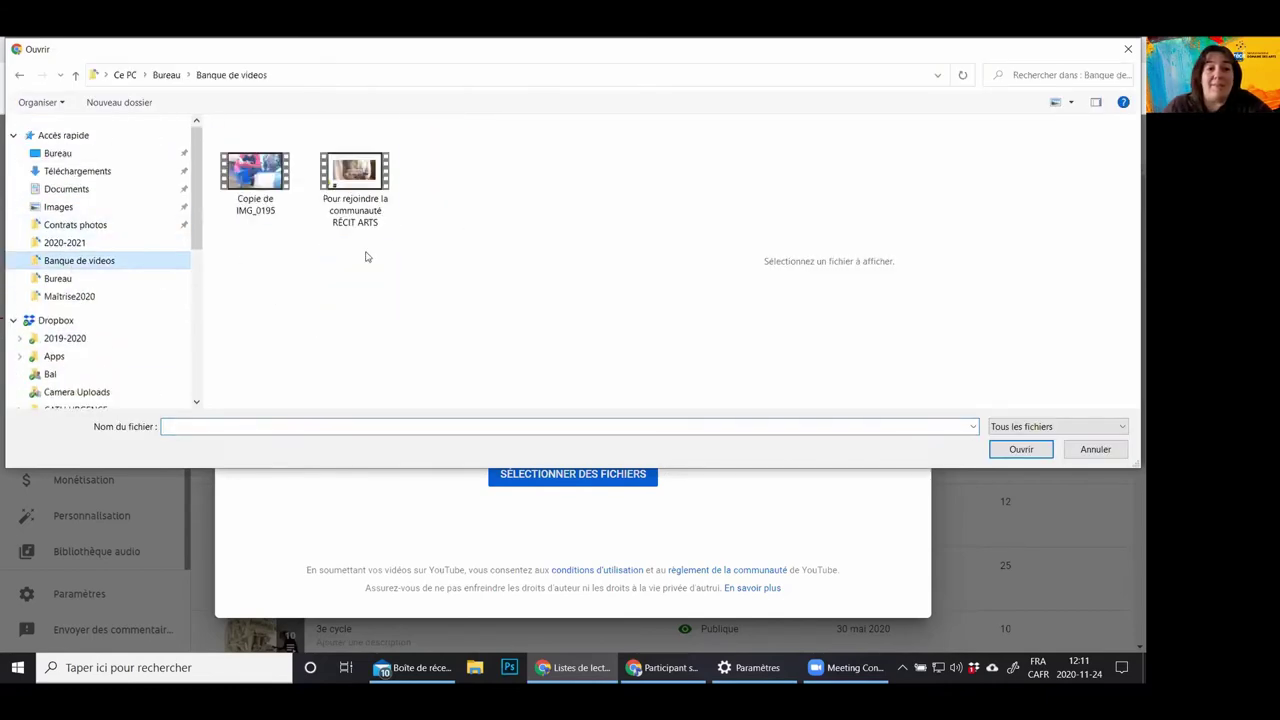
{"action": "left_click", "coordinate": [355, 180]}
{"action": "left_click", "coordinate": [1020, 449]}
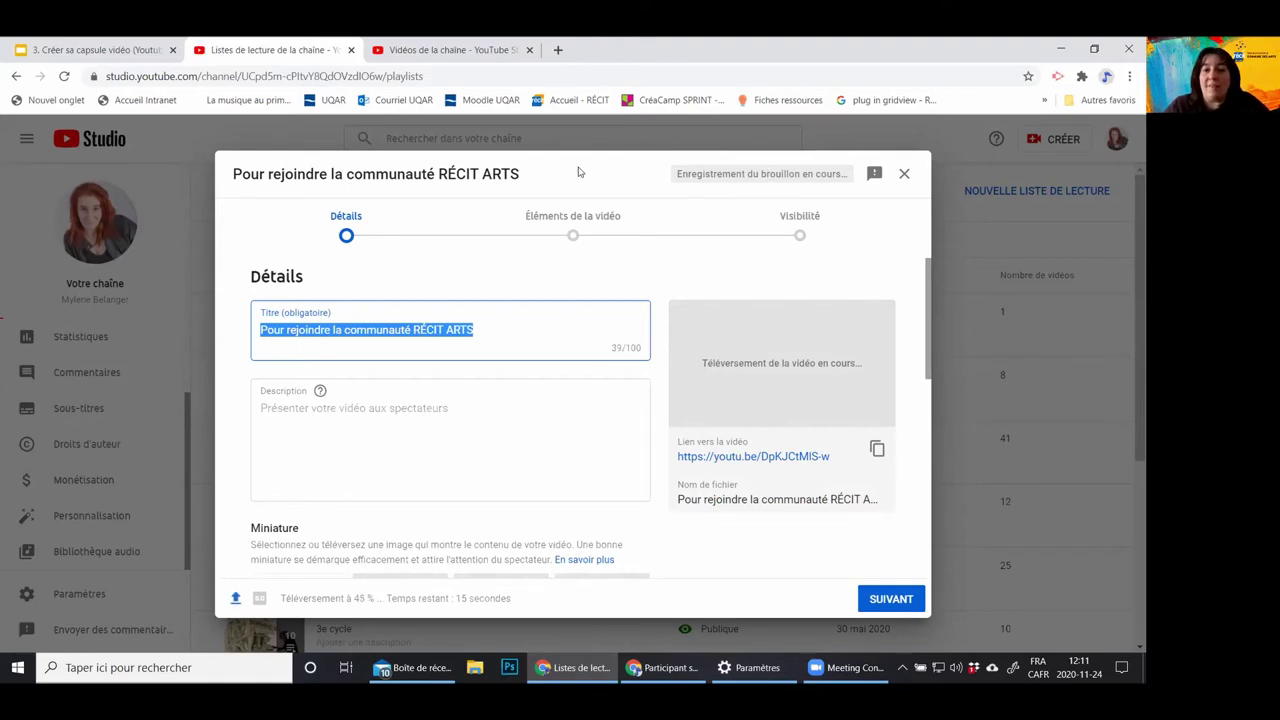
Review the uploaded video's title and description fields, and copy the video's link to the clipboard
{"action": "left_click_drag", "start_coordinate": [578, 172], "coordinate": [574, 157]}
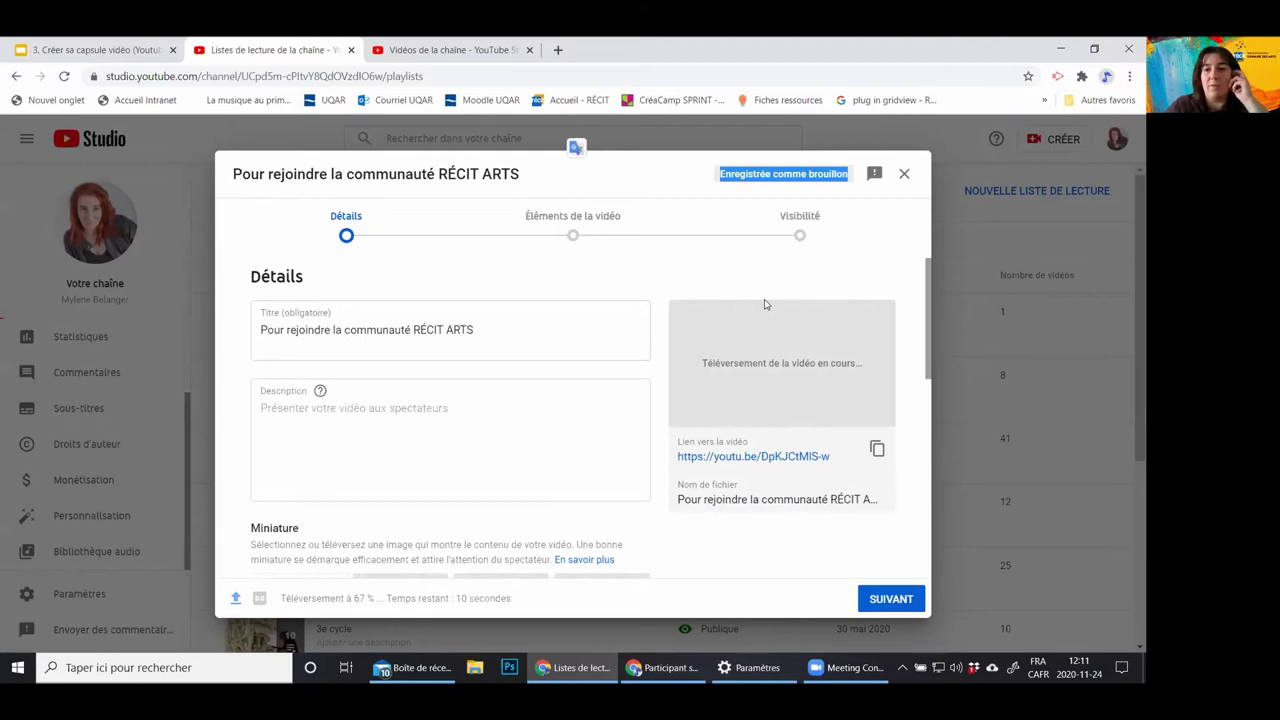
{"action": "scroll", "coordinate": [766, 304], "scroll_direction": "down", "scroll_amount": 2}
{"action": "scroll", "coordinate": [766, 362], "scroll_direction": "up", "scroll_amount": 2}
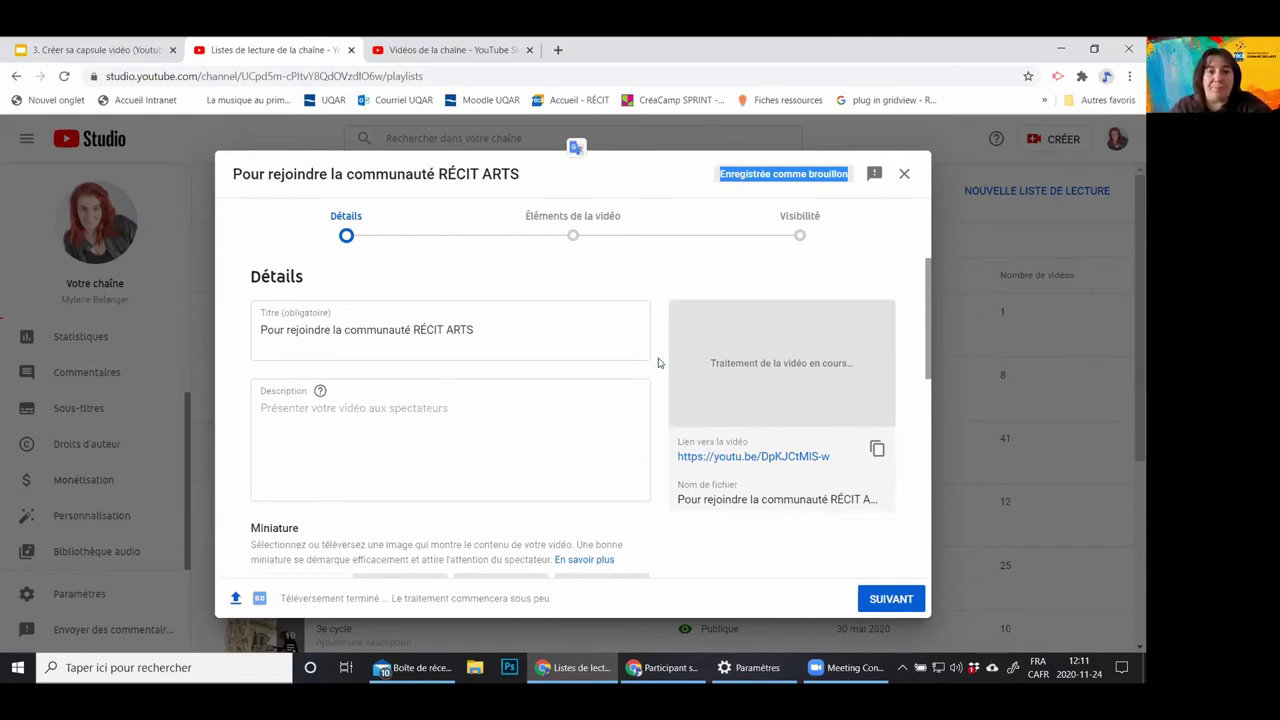
{"action": "left_click", "coordinate": [456, 338]}
{"action": "left_click_drag", "start_coordinate": [456, 338], "coordinate": [229, 337]}
{"action": "left_click", "coordinate": [229, 337]}
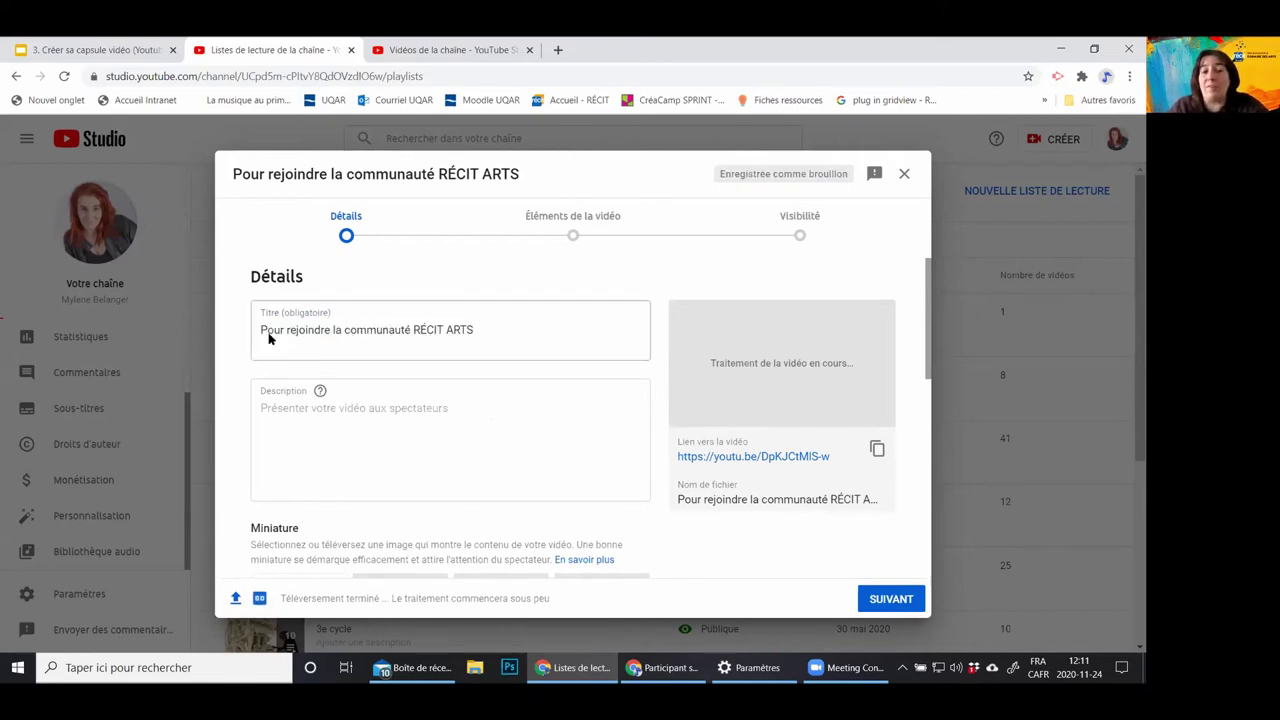
{"action": "scroll", "coordinate": [530, 340], "scroll_direction": "down", "scroll_amount": 1}
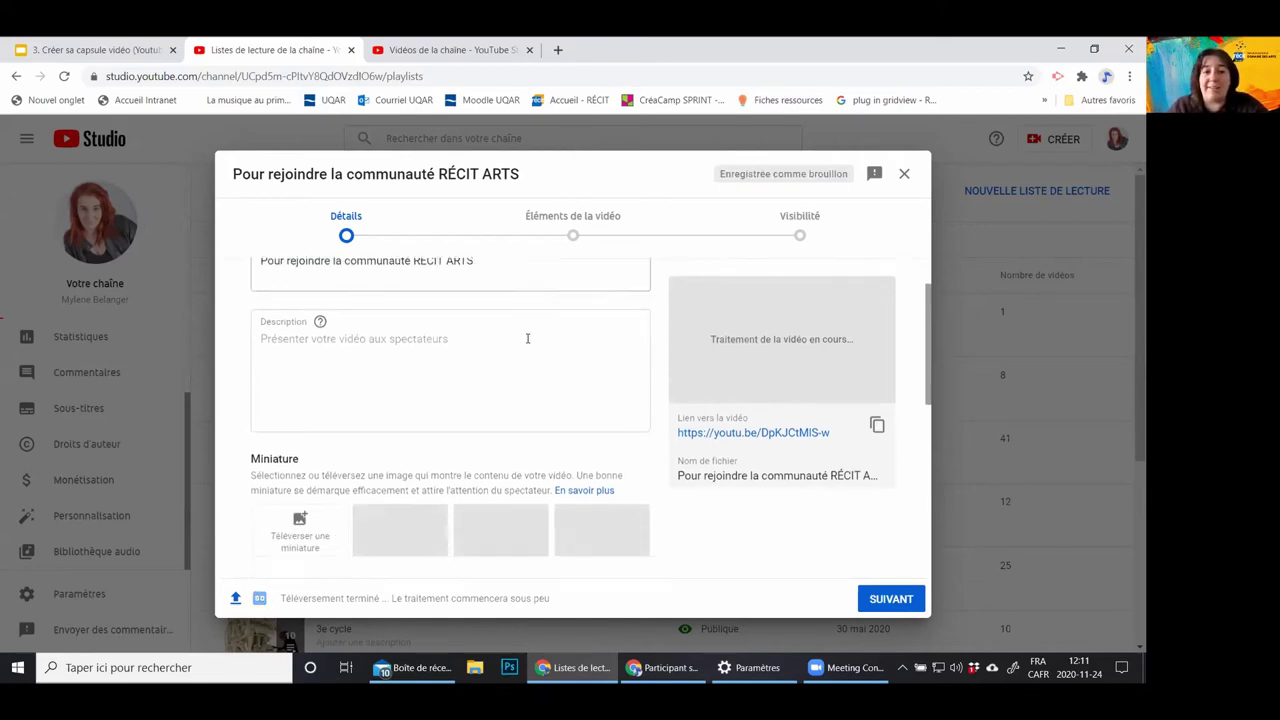
{"action": "scroll", "coordinate": [545, 352], "scroll_direction": "up", "scroll_amount": 1}
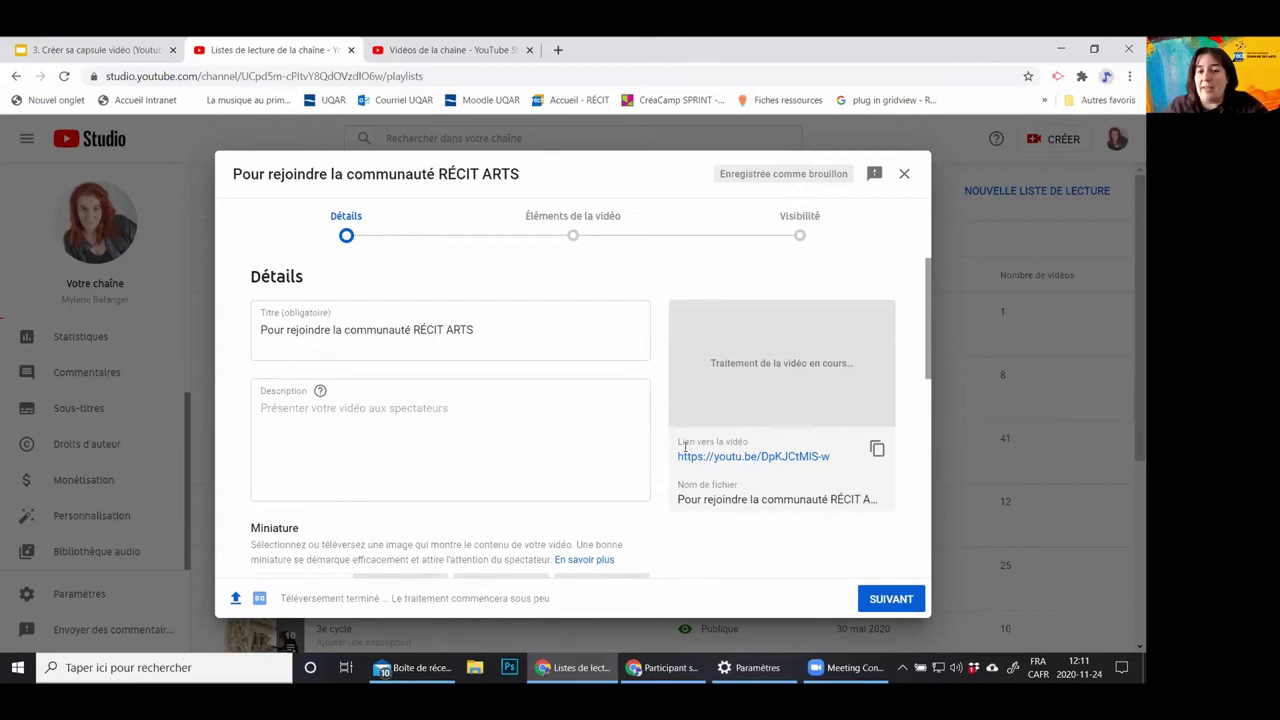
{"action": "left_click", "coordinate": [878, 451]}
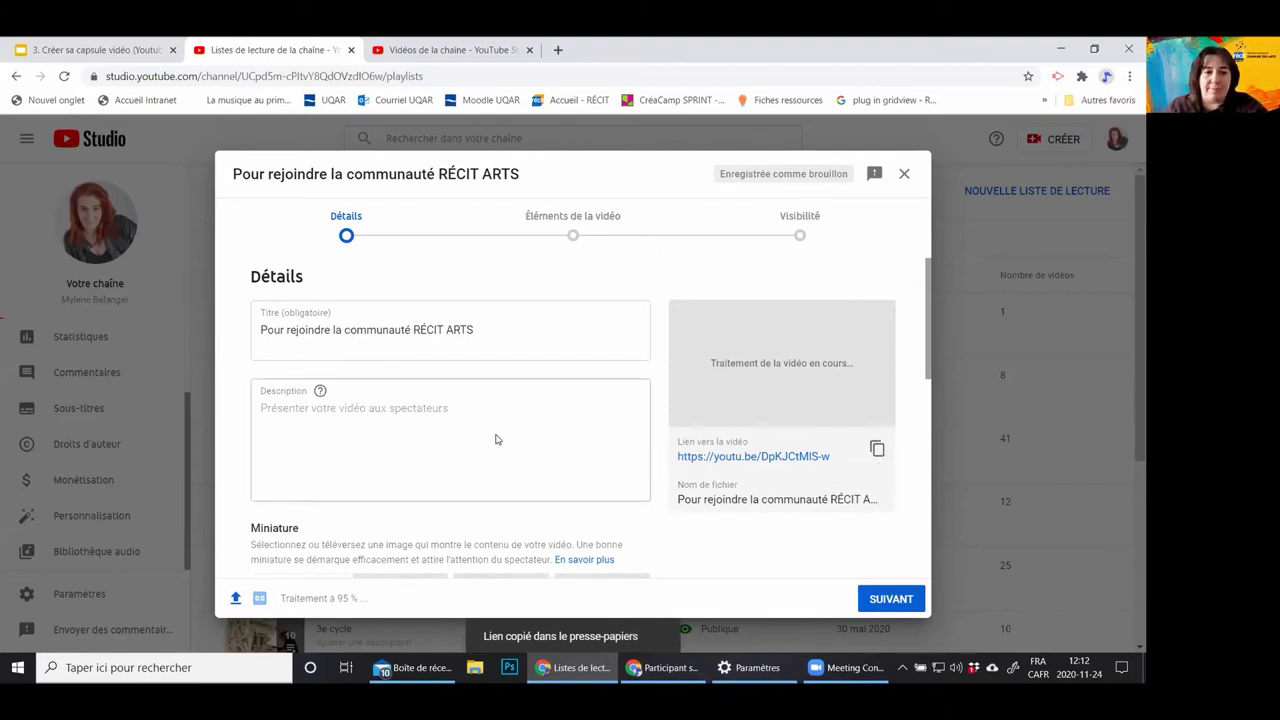
{"action": "scroll", "coordinate": [495, 439], "scroll_direction": "down", "scroll_amount": 4}
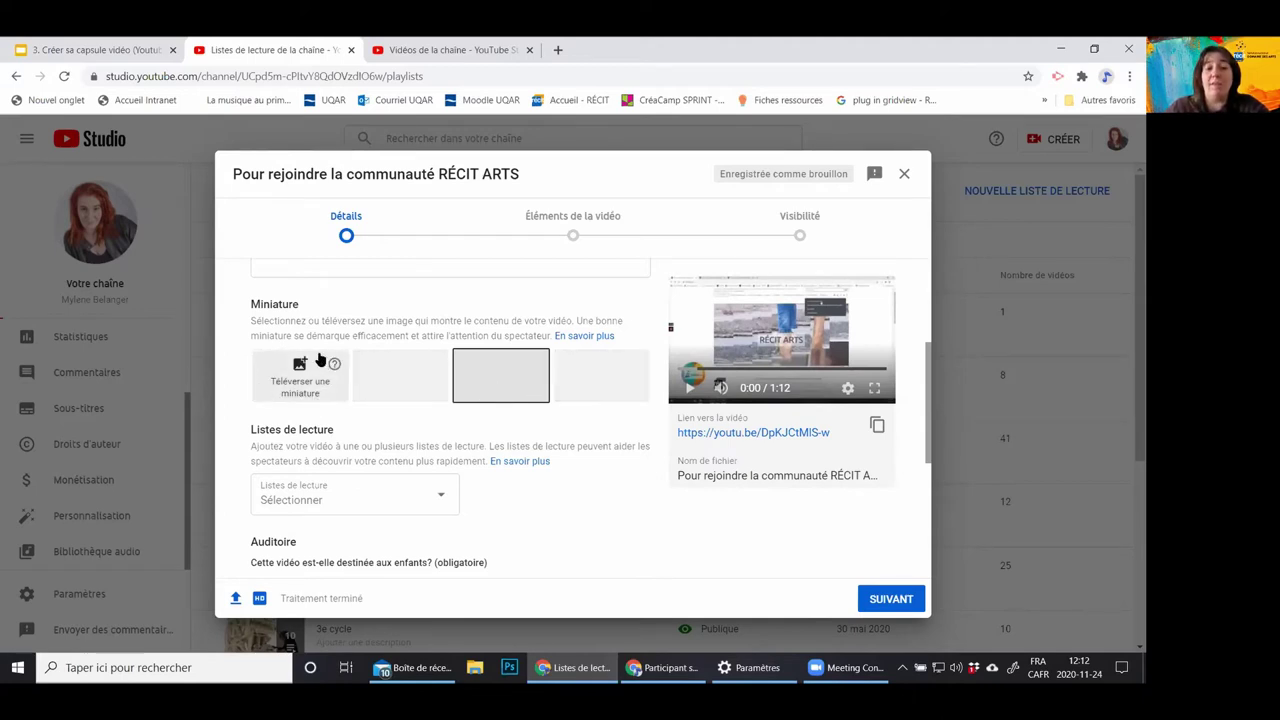
{"action": "left_click", "coordinate": [305, 385]}
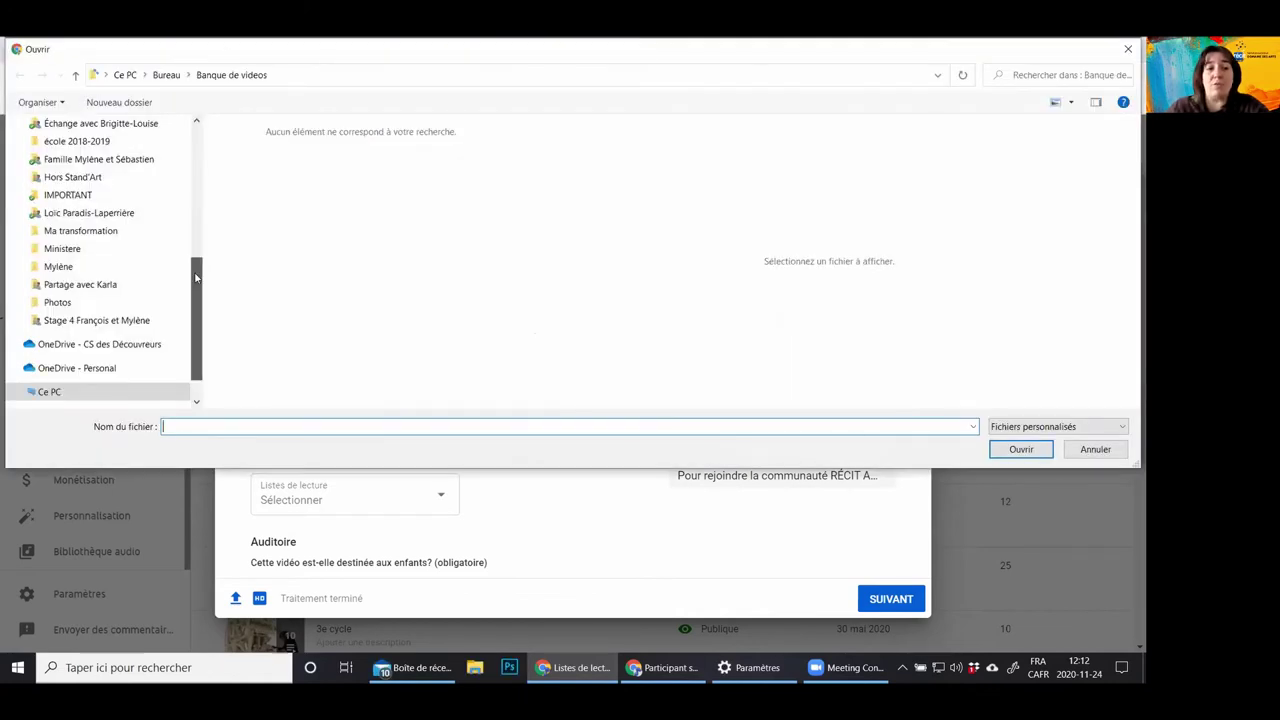
{"action": "scroll", "coordinate": [149, 183], "scroll_direction": "up", "scroll_amount": 5}
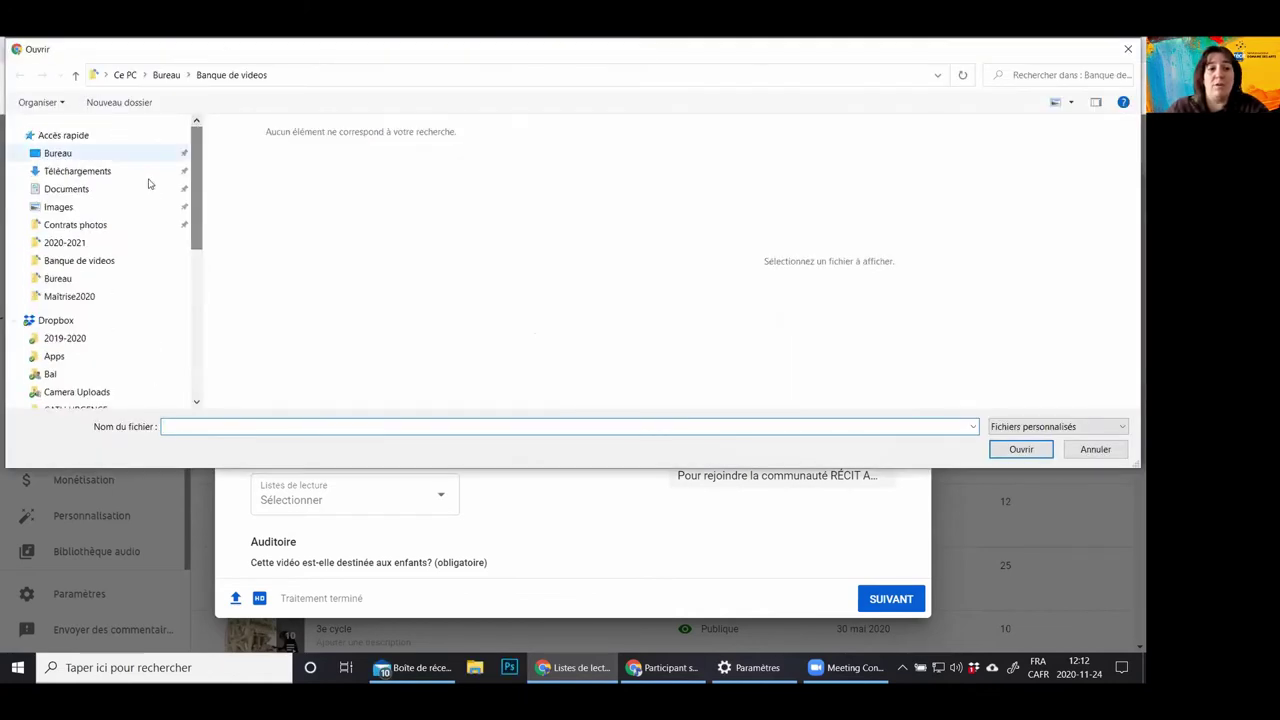
{"action": "left_click", "coordinate": [80, 207]}
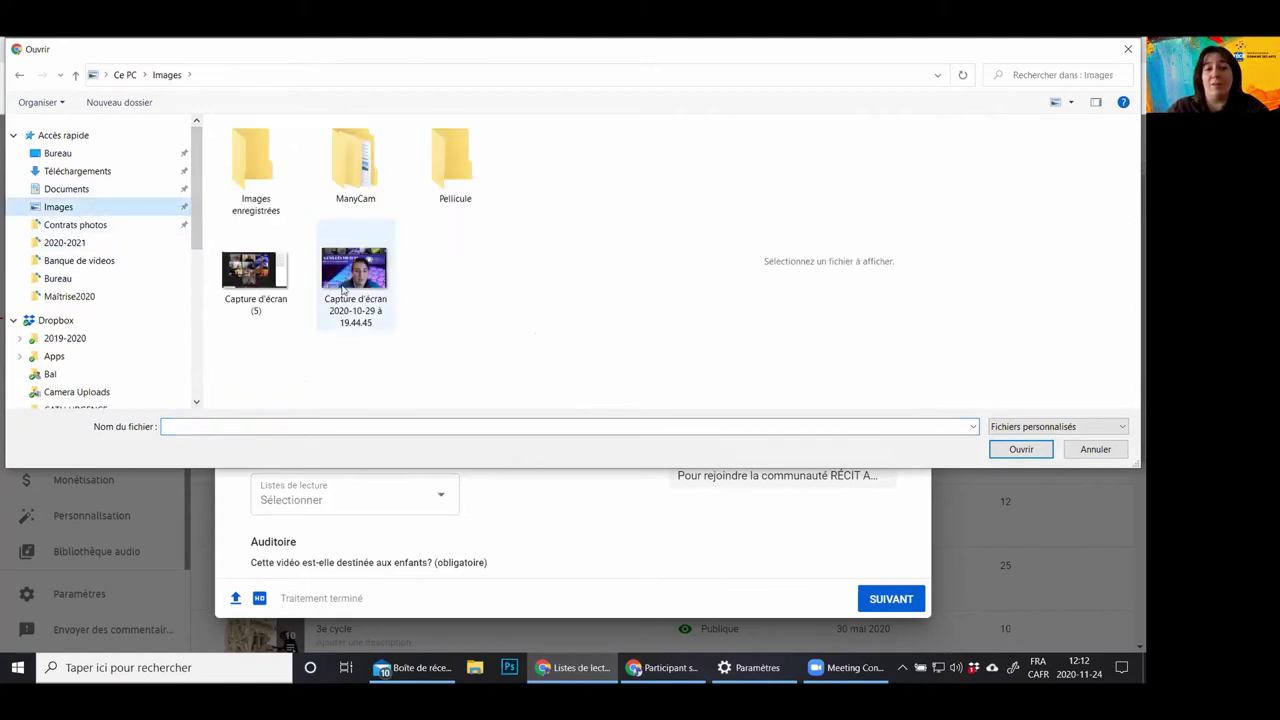
{"action": "left_click", "coordinate": [346, 289]}
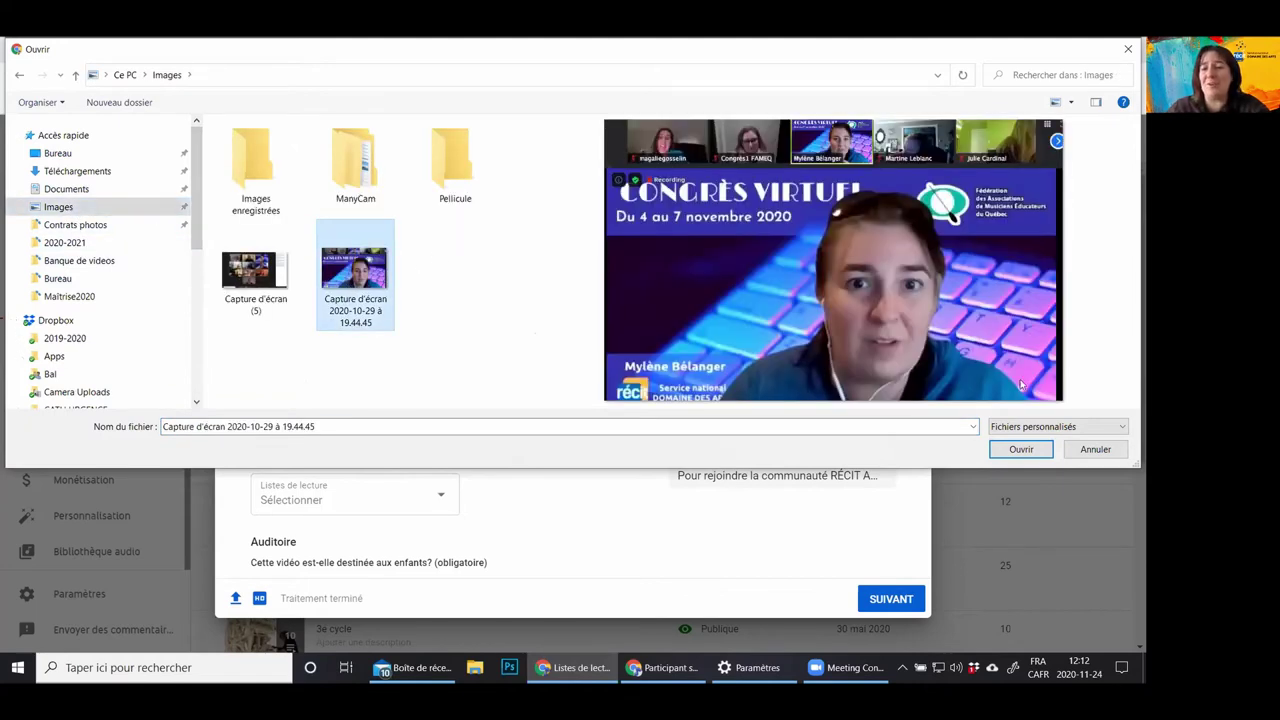
{"action": "left_click", "coordinate": [1083, 453]}
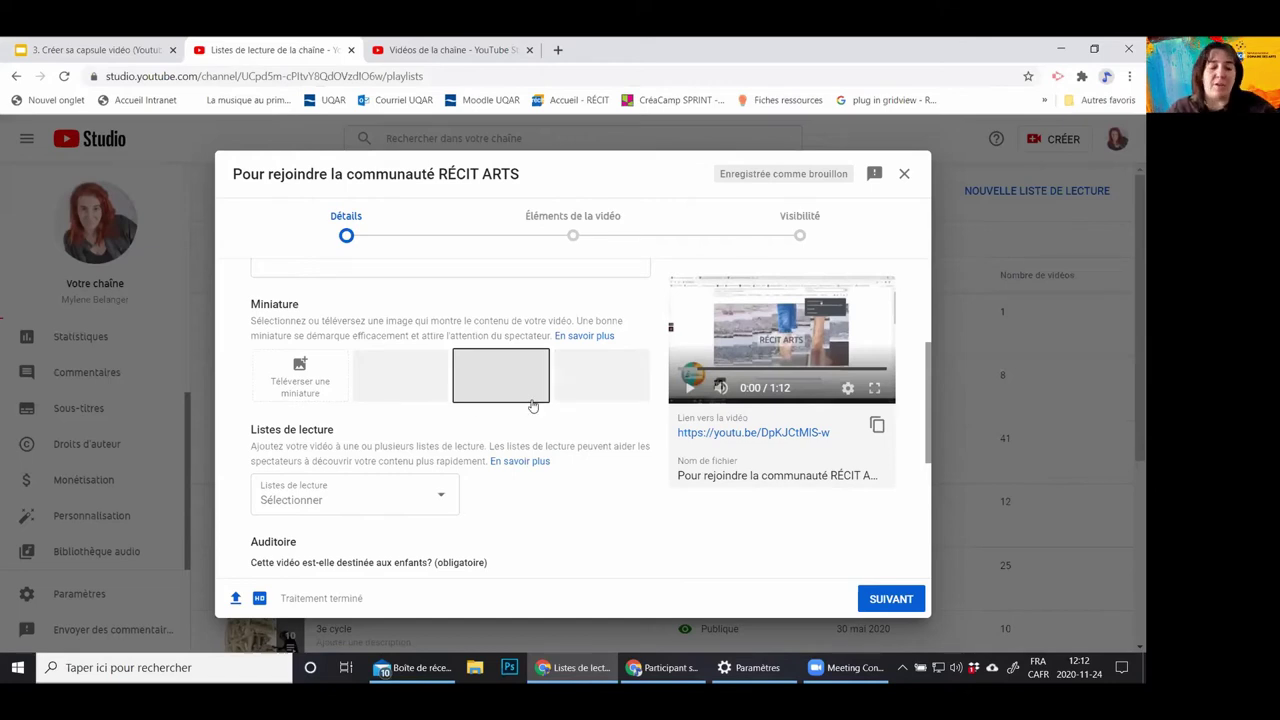
Examine the playlists available for the video and the visibility options offered when creating a new playlist
{"action": "scroll", "coordinate": [530, 405], "scroll_direction": "down", "scroll_amount": 2}
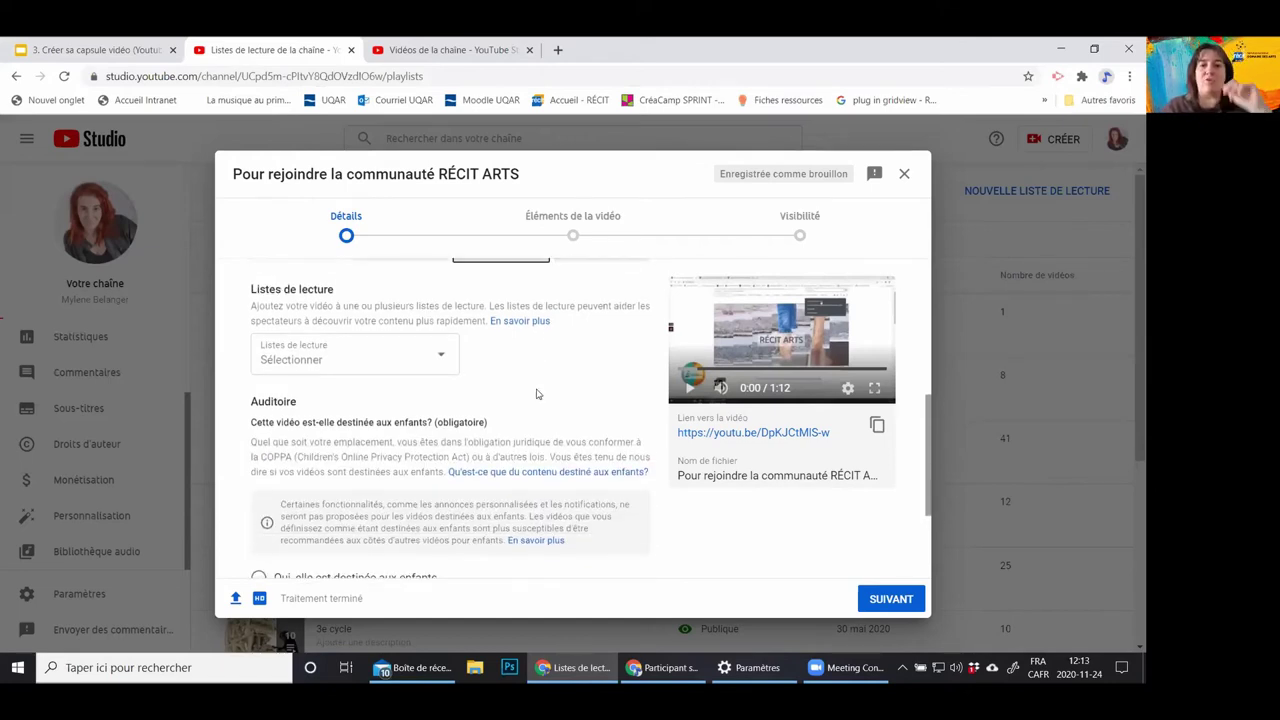
{"action": "scroll", "coordinate": [568, 395], "scroll_direction": "up", "scroll_amount": 1}
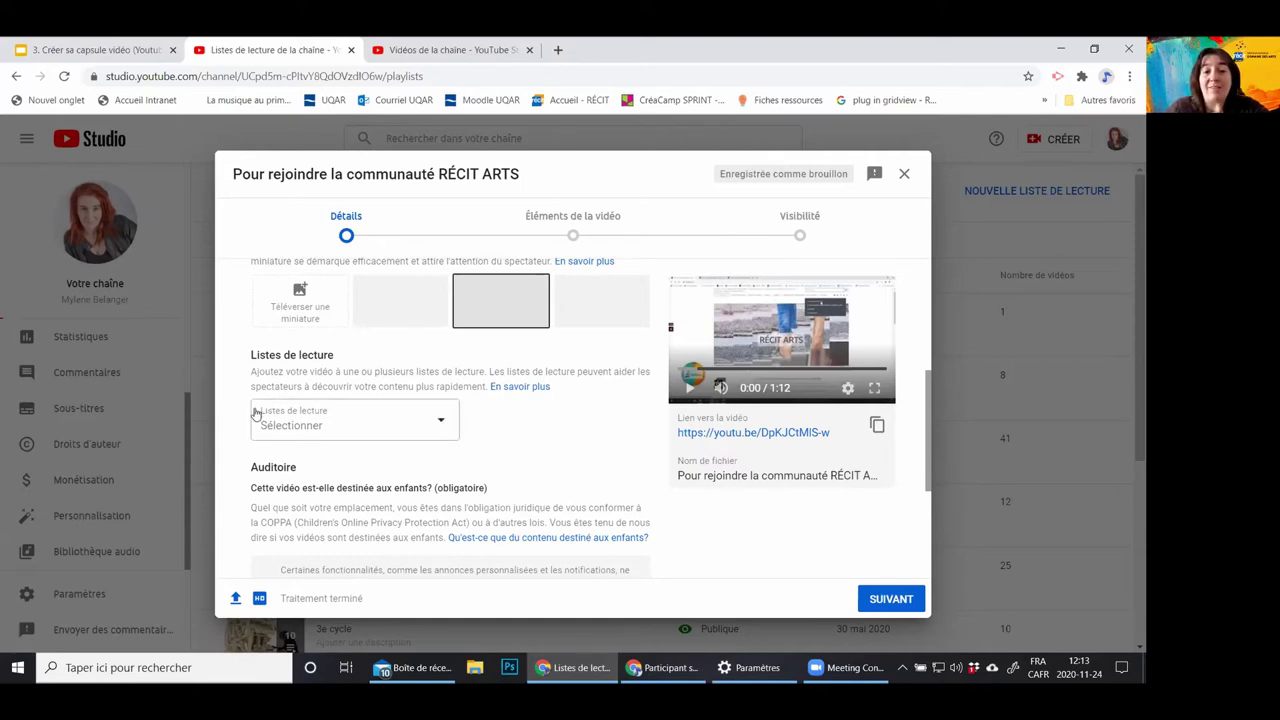
{"action": "left_click", "coordinate": [436, 424]}
{"action": "scroll", "coordinate": [335, 437], "scroll_direction": "down", "scroll_amount": 2}
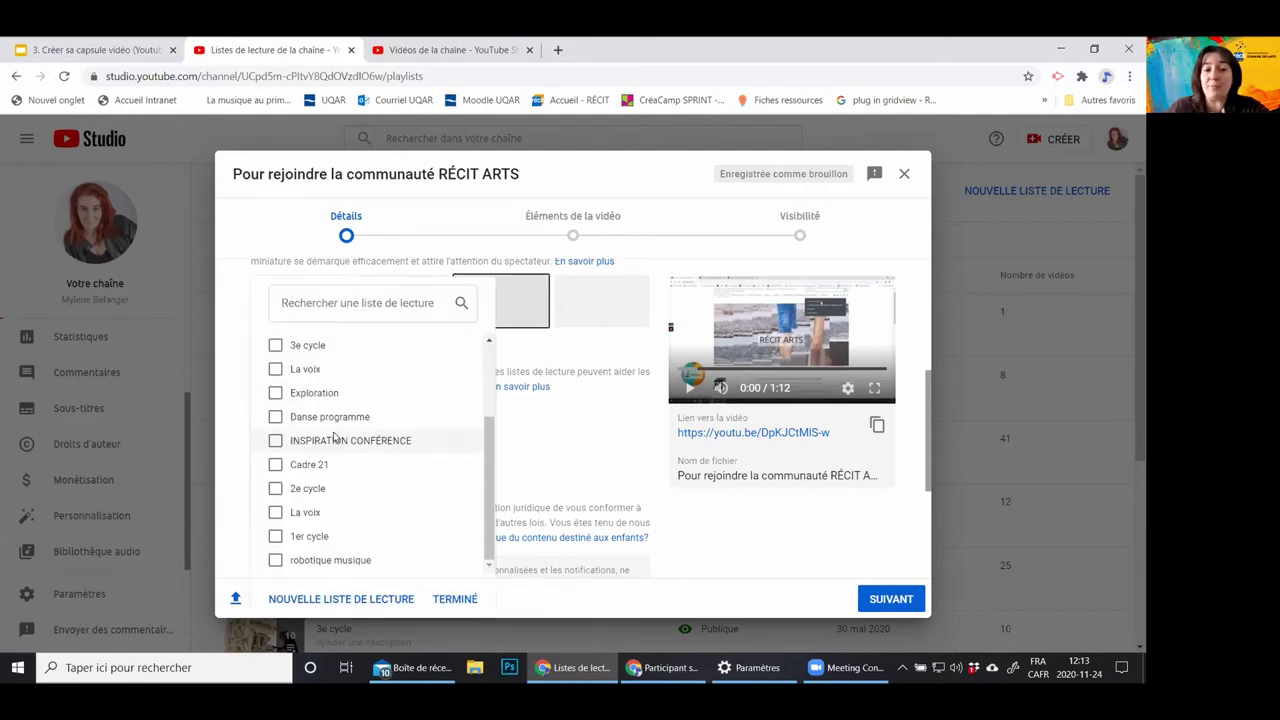
{"action": "left_click", "coordinate": [384, 598]}
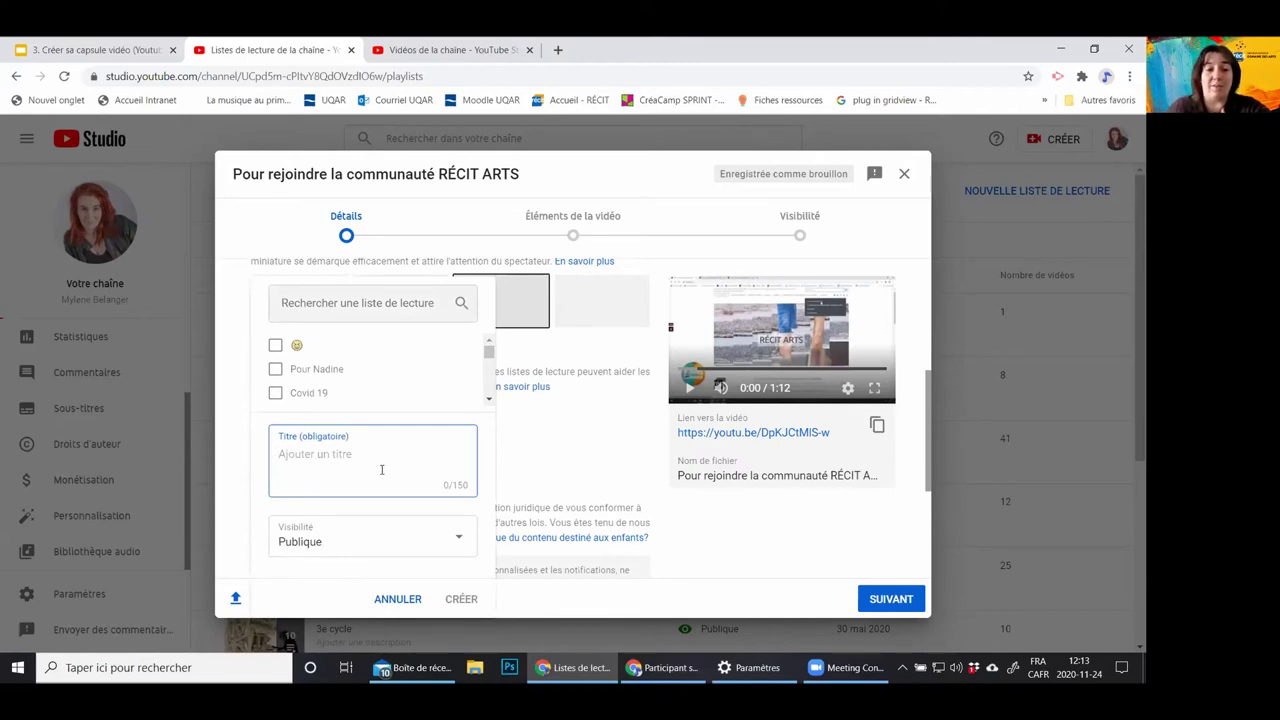
{"action": "left_click", "coordinate": [460, 542]}
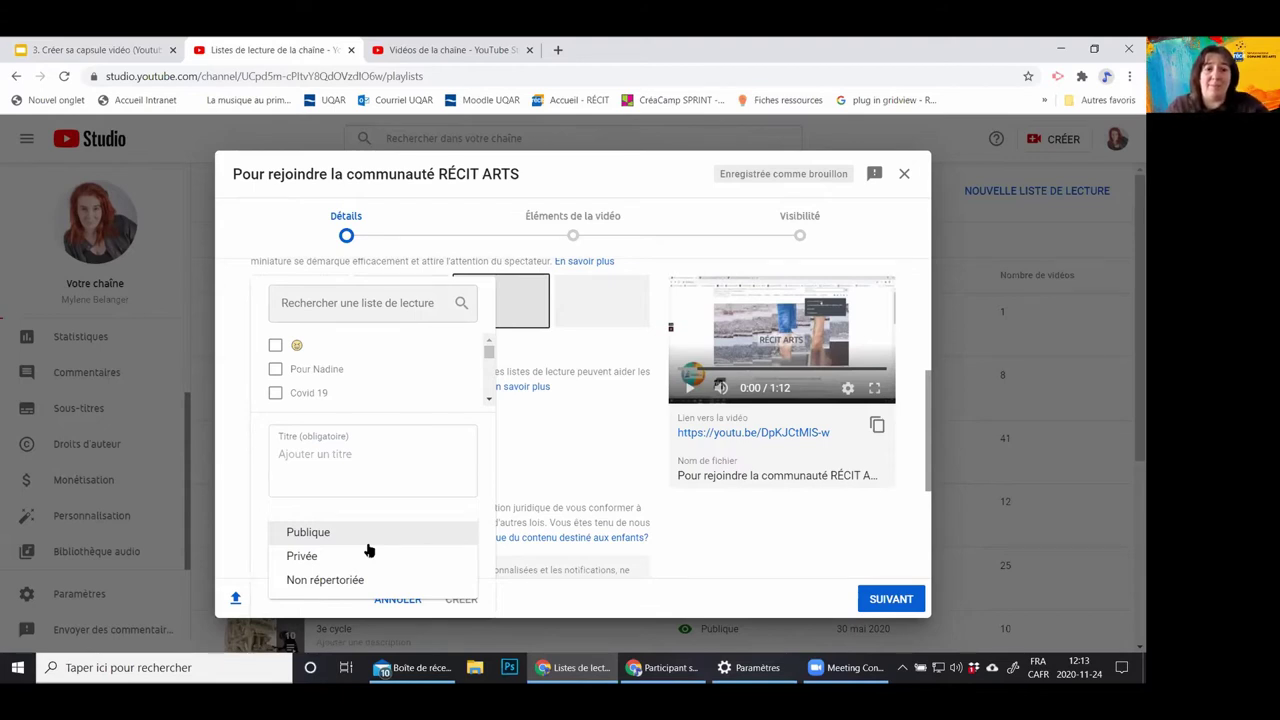
{"action": "left_click", "coordinate": [572, 452]}
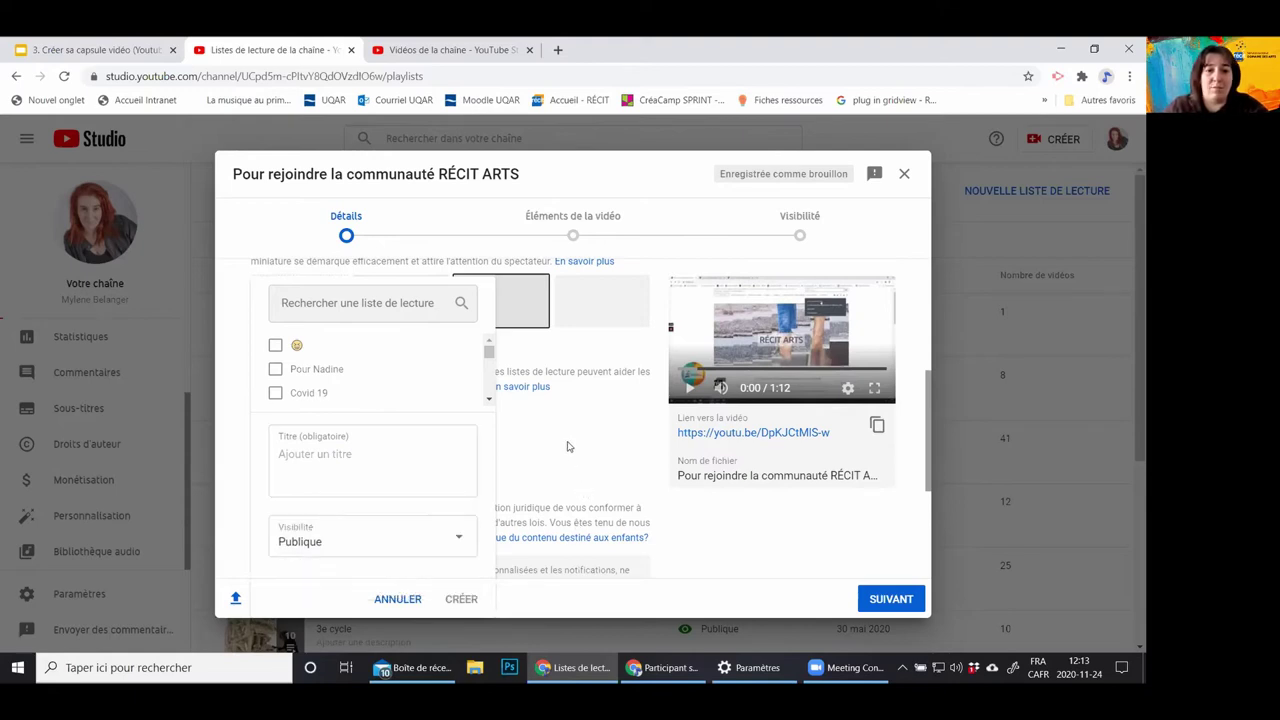
{"action": "left_click", "coordinate": [402, 600]}
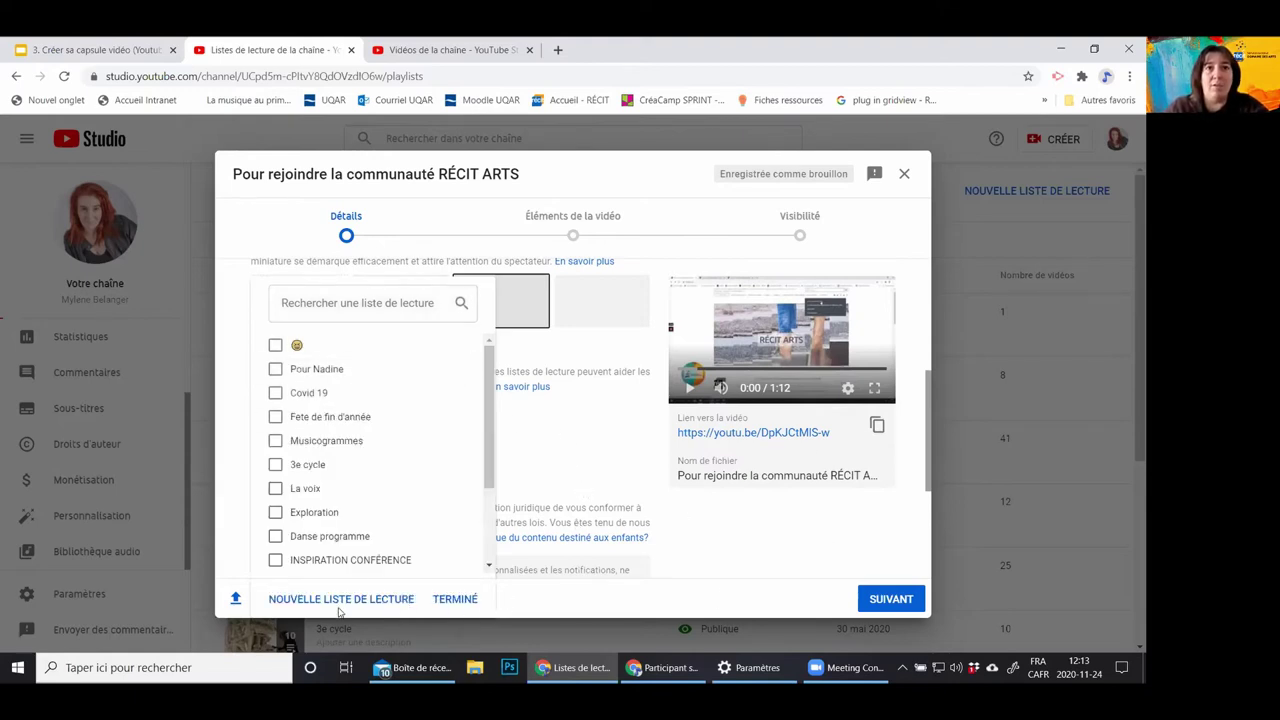
Leave the playlist selection unchanged and set the video's audience to "Non, elle n'est pas destinée aux enfants"
{"action": "left_click", "coordinate": [548, 400]}
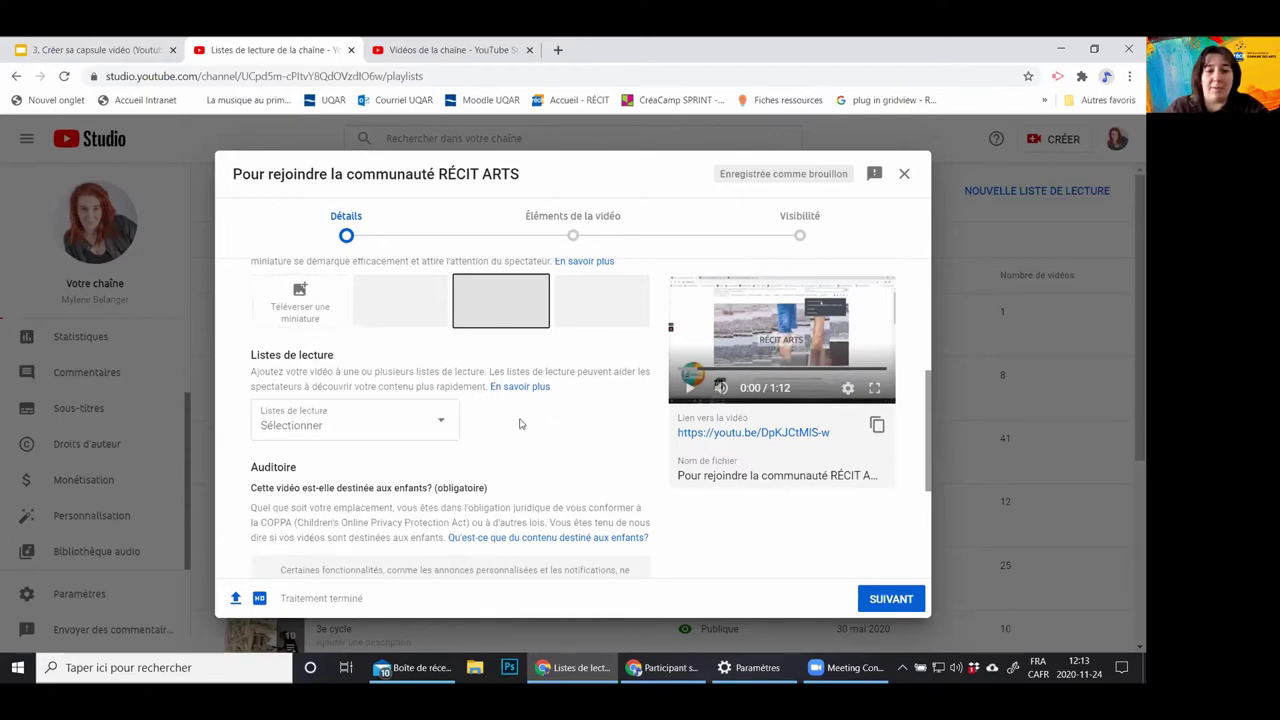
{"action": "scroll", "coordinate": [560, 430], "scroll_direction": "down", "scroll_amount": 3}
{"action": "scroll", "coordinate": [588, 452], "scroll_direction": "up", "scroll_amount": 1}
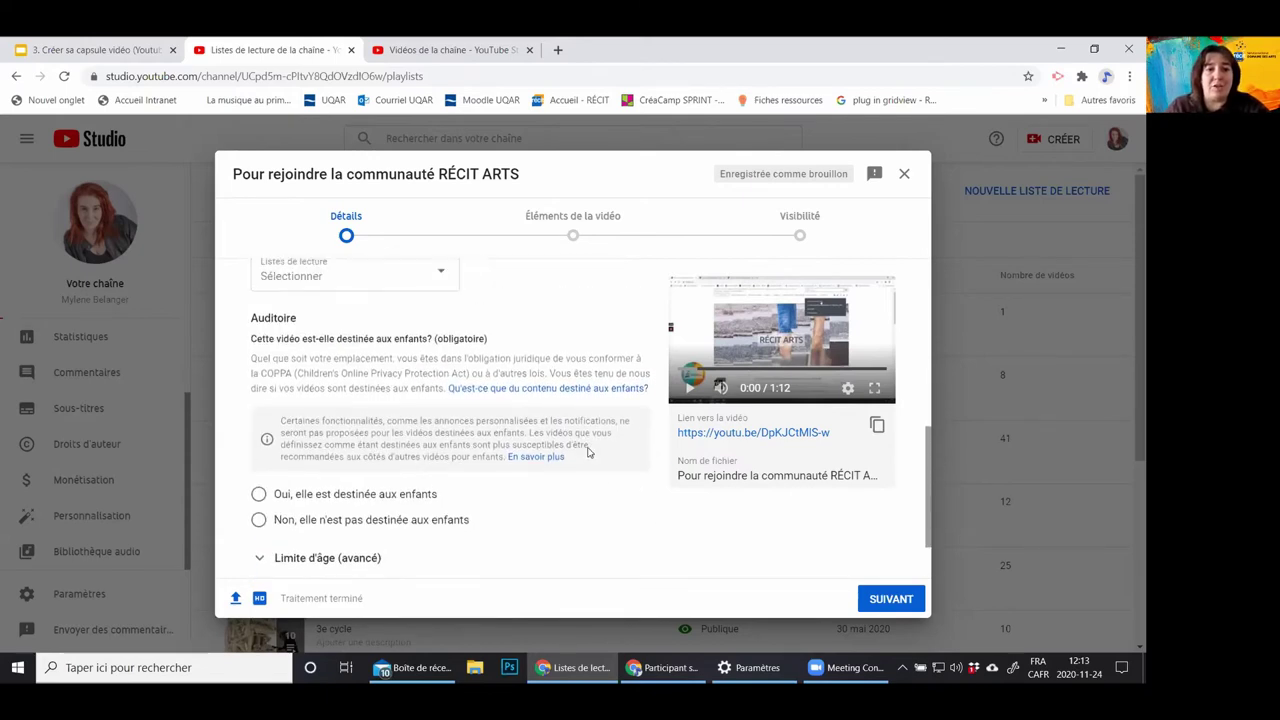
{"action": "triple_click", "coordinate": [275, 318]}
{"action": "left_click", "coordinate": [432, 326]}
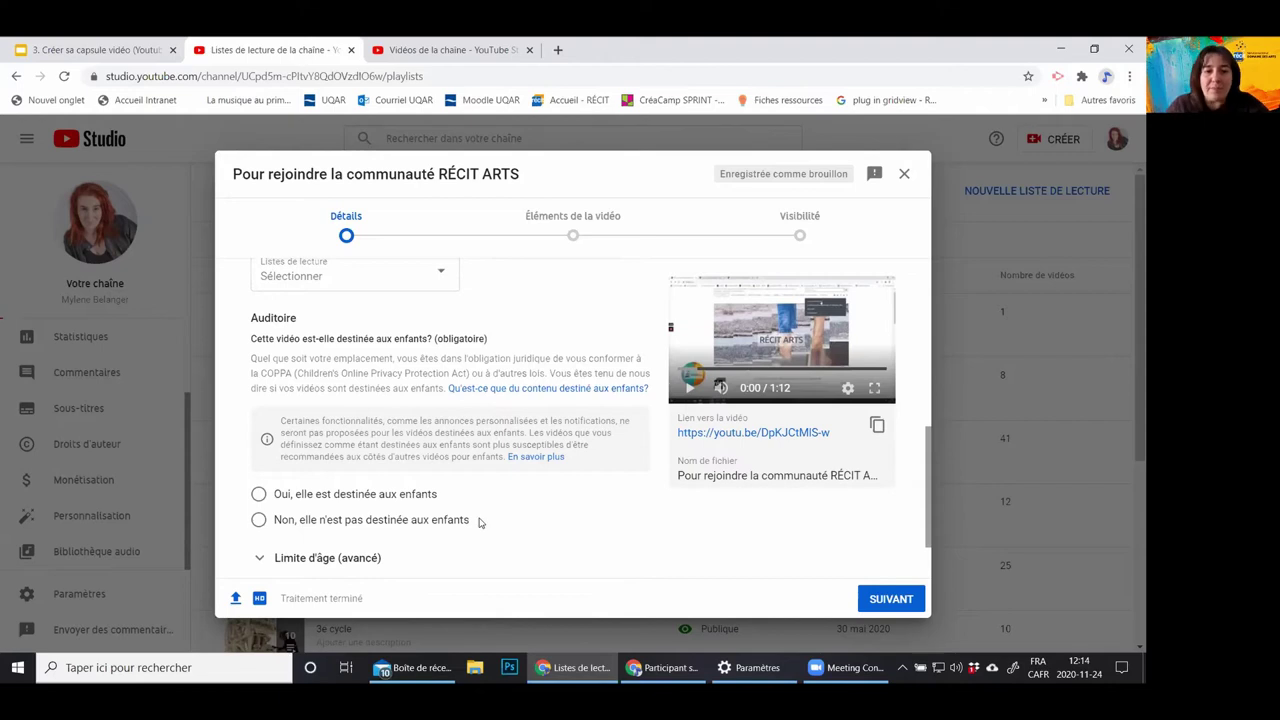
{"action": "left_click", "coordinate": [260, 497]}
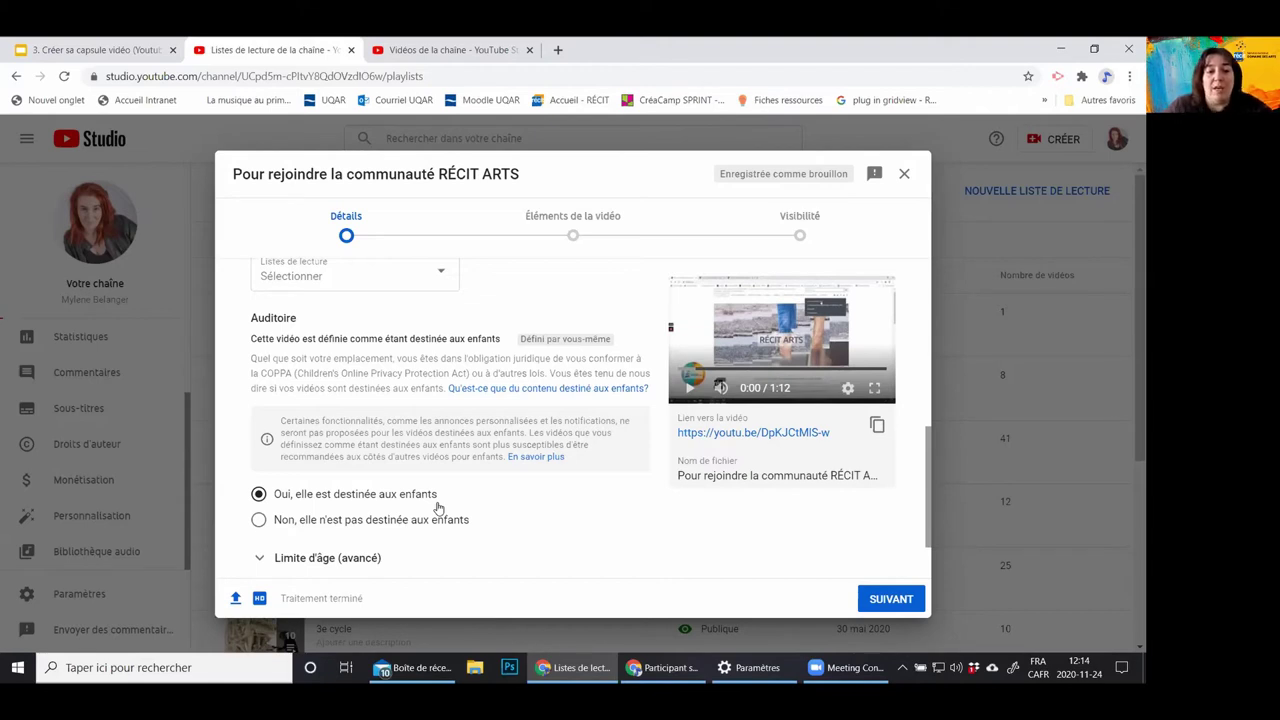
{"action": "left_click", "coordinate": [262, 522]}
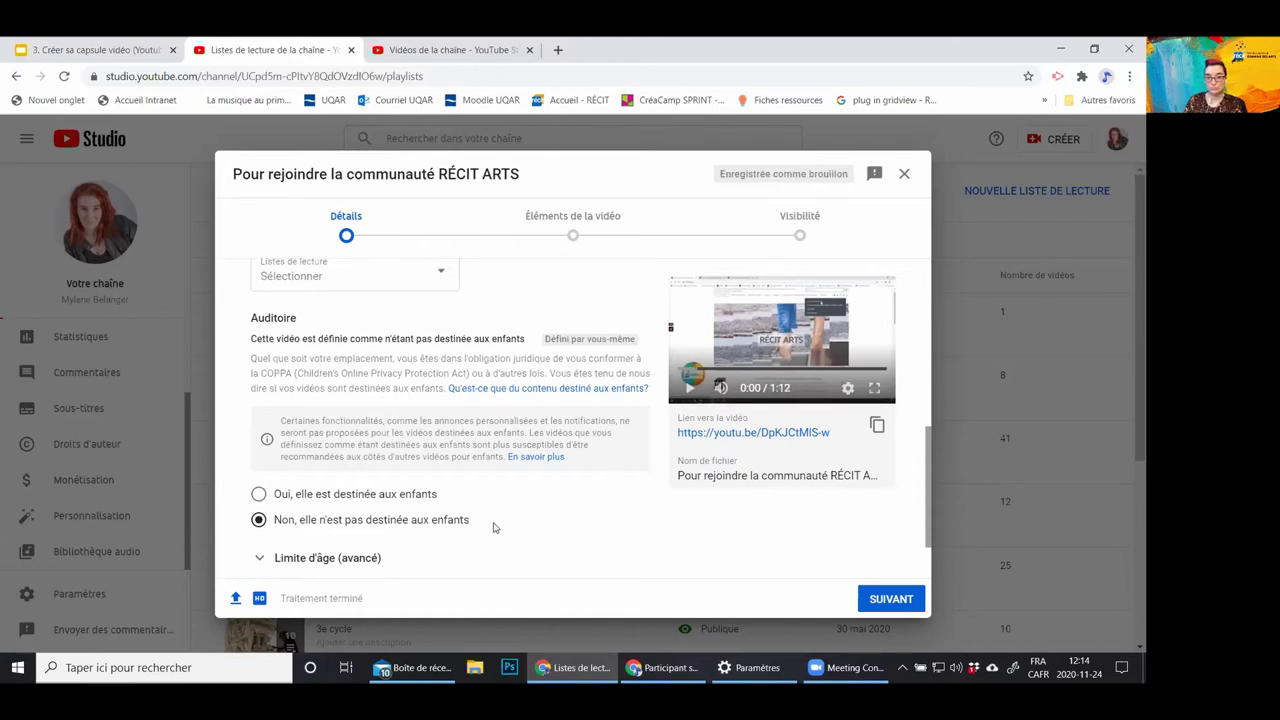
Expand the video's additional options and examine the paid promotion, tags, language and subtitles, licence, category and comment settings
{"action": "scroll", "coordinate": [495, 527], "scroll_direction": "down", "scroll_amount": 2}
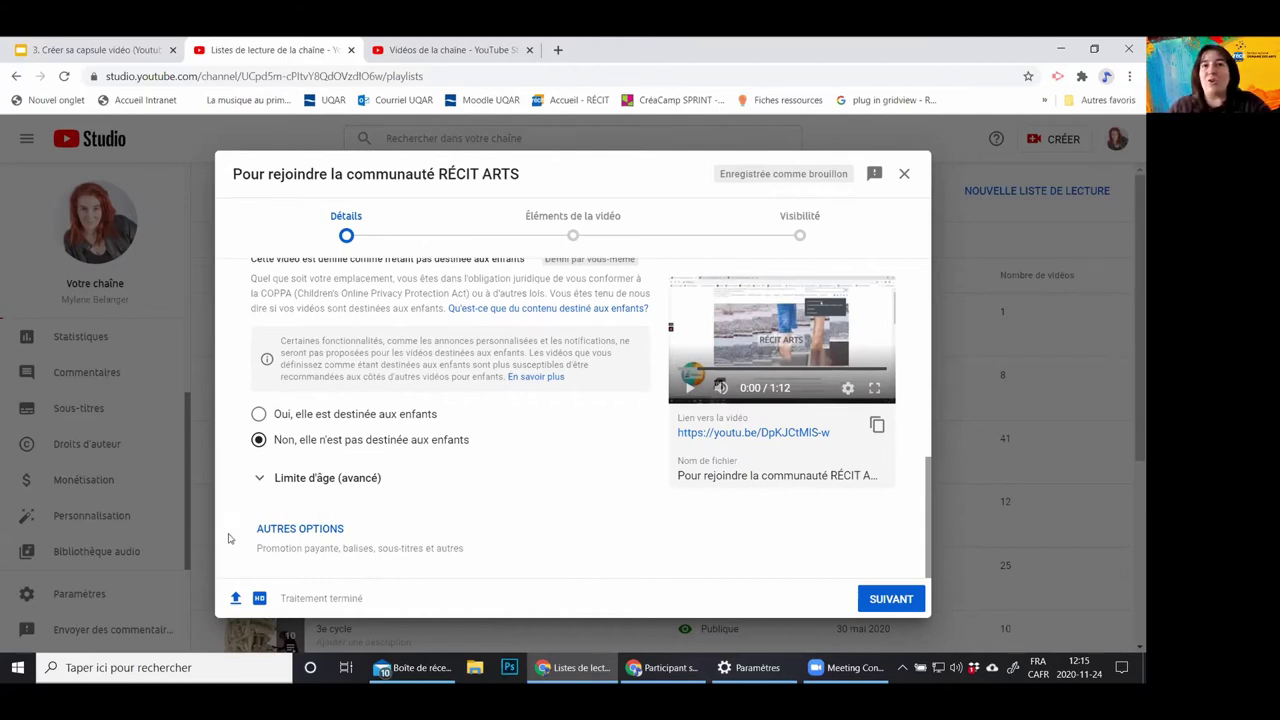
{"action": "left_click", "coordinate": [322, 530]}
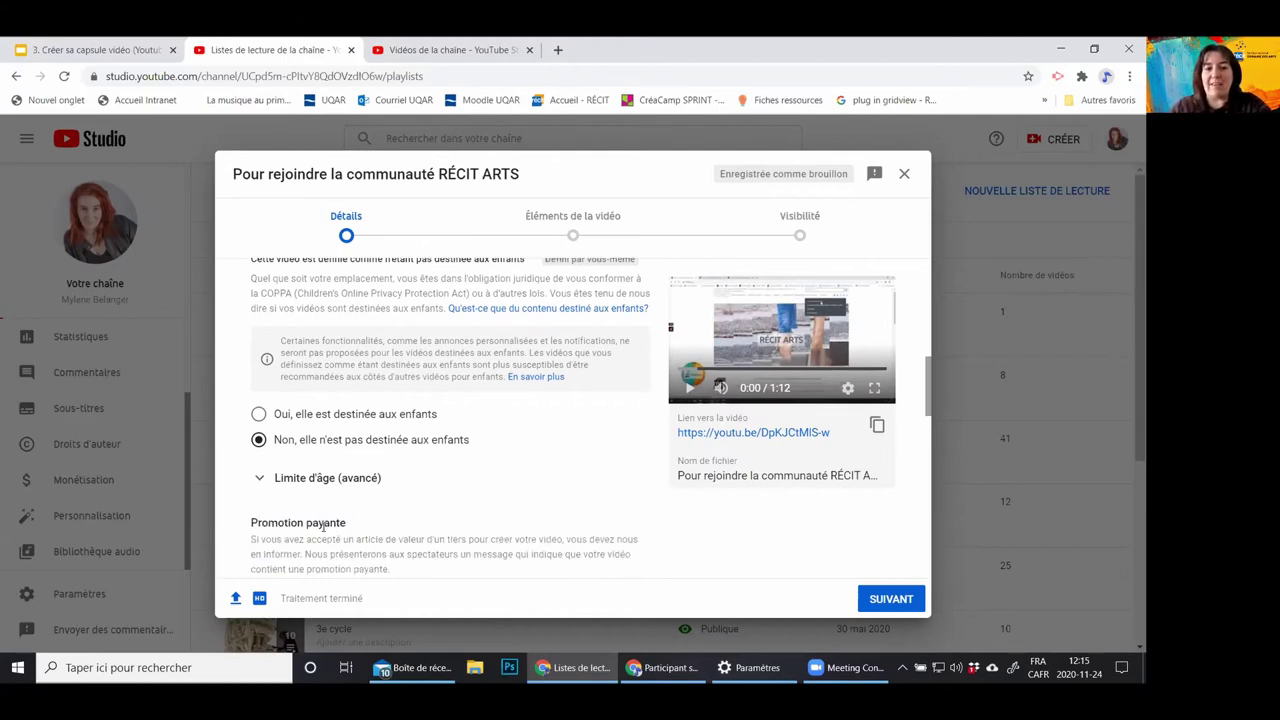
{"action": "scroll", "coordinate": [505, 492], "scroll_direction": "down", "scroll_amount": 3}
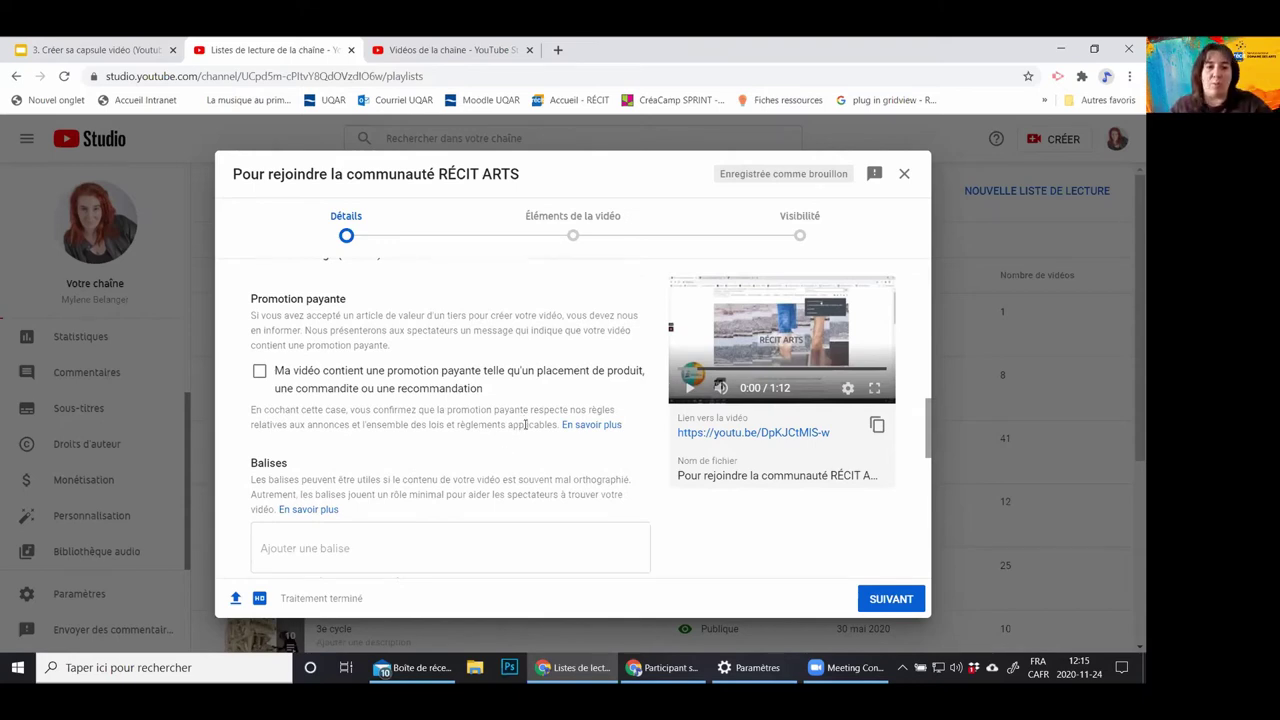
{"action": "scroll", "coordinate": [514, 424], "scroll_direction": "down", "scroll_amount": 1}
{"action": "scroll", "coordinate": [514, 424], "scroll_direction": "down", "scroll_amount": 3}
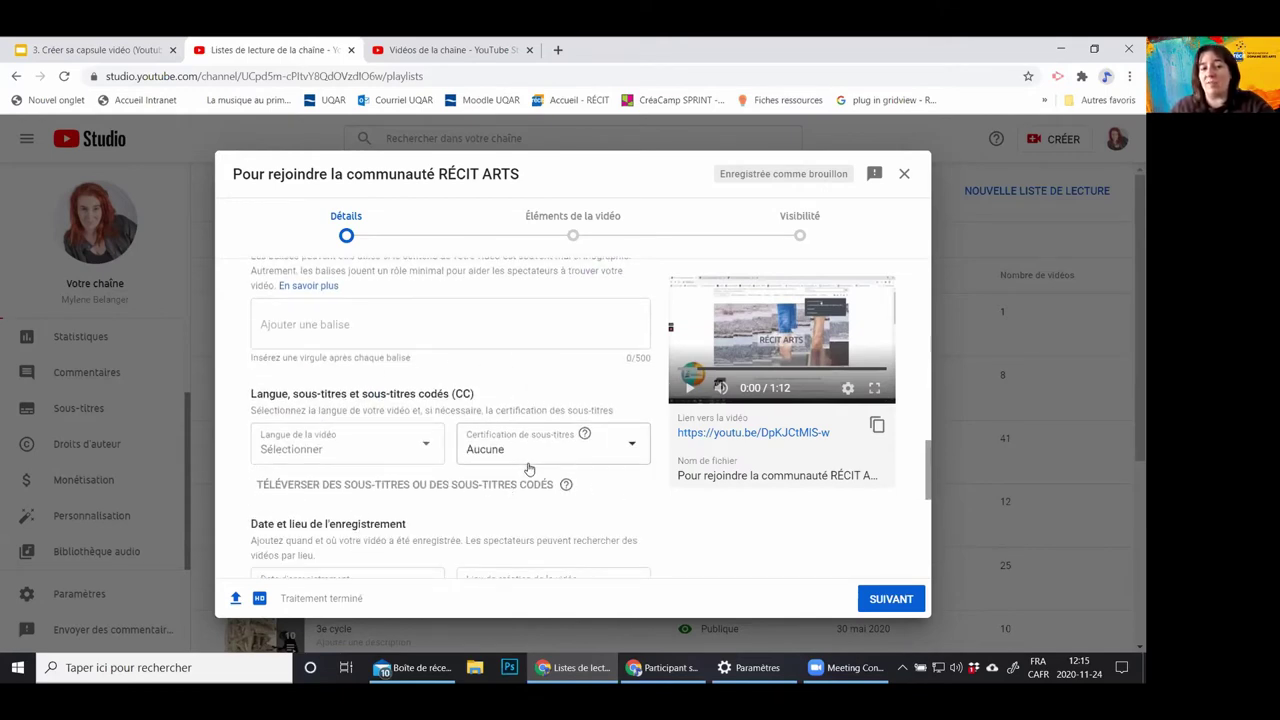
{"action": "scroll", "coordinate": [595, 460], "scroll_direction": "down", "scroll_amount": 4}
{"action": "scroll", "coordinate": [612, 448], "scroll_direction": "down", "scroll_amount": 3}
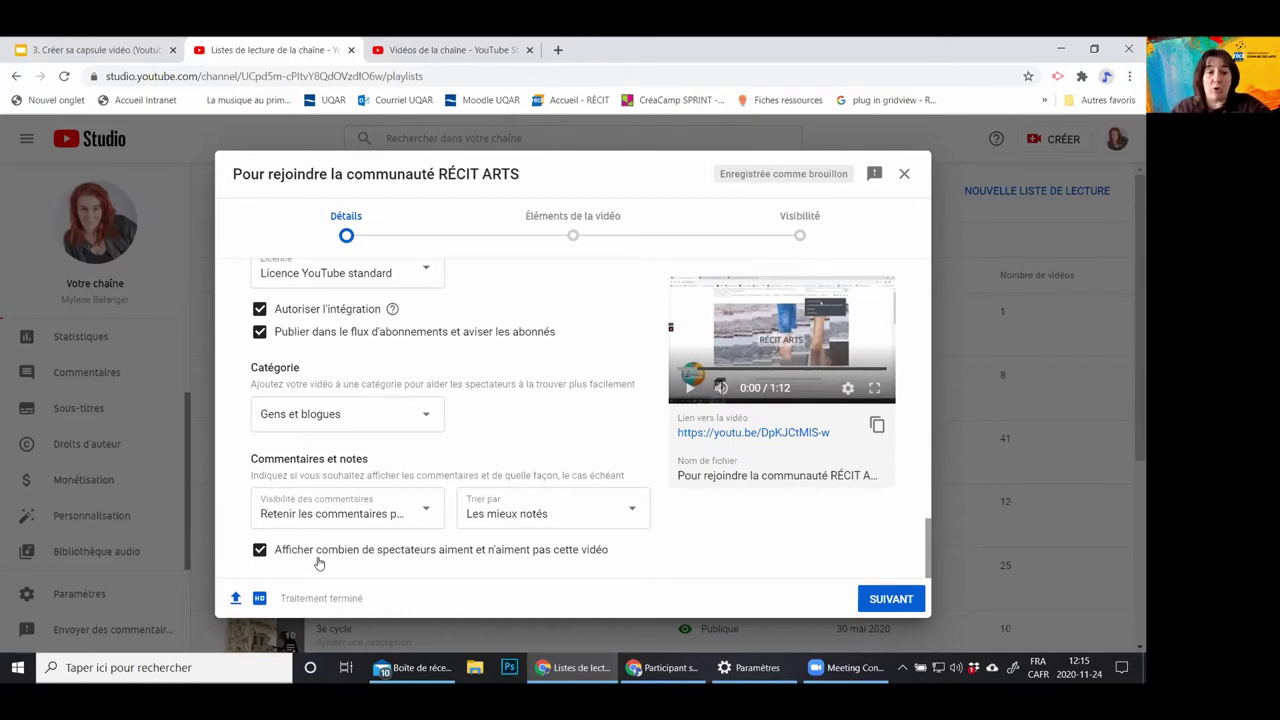
Examine the available comment visibility choices without changing the selected one
{"action": "left_click", "coordinate": [426, 512]}
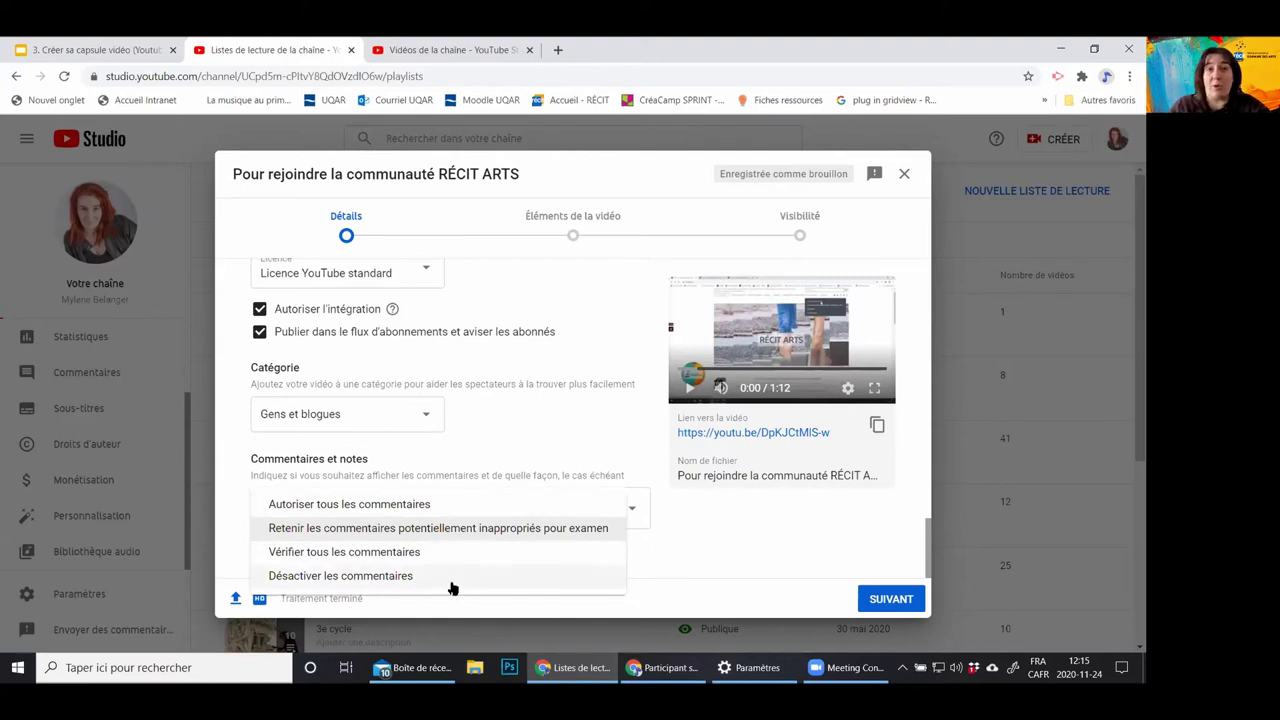
{"action": "left_click", "coordinate": [680, 565]}
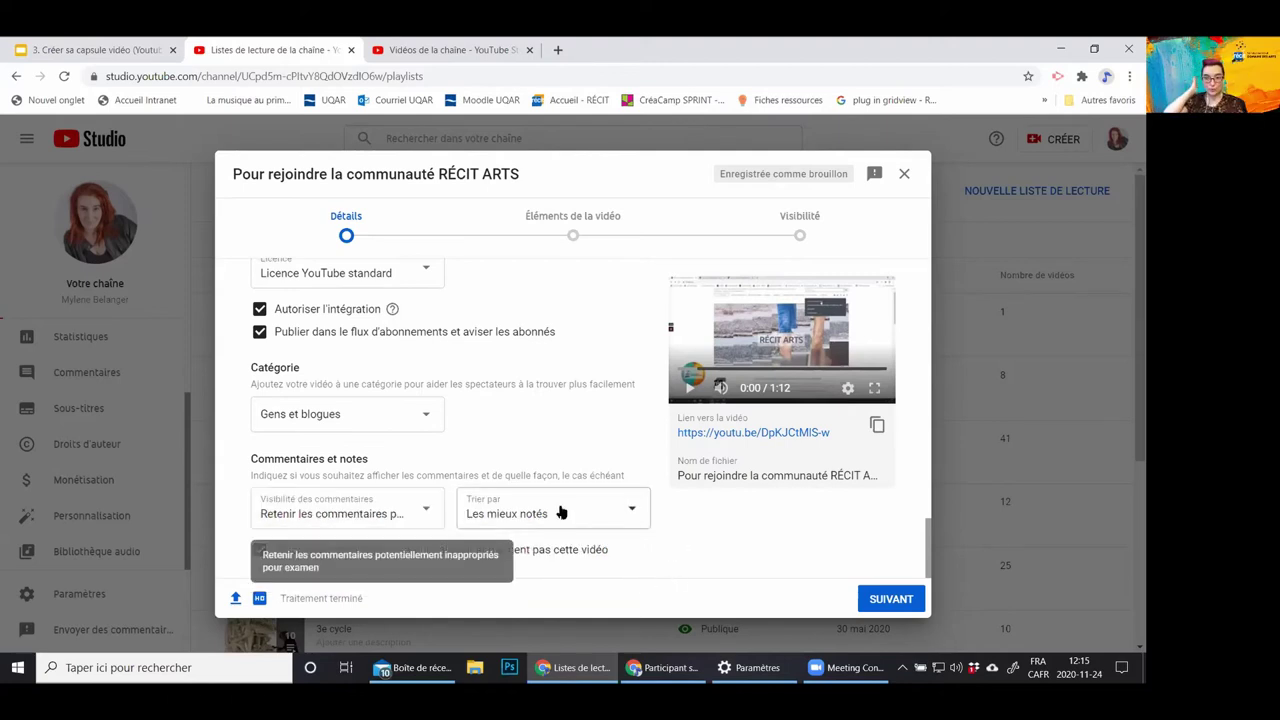
{"action": "left_click", "coordinate": [426, 510]}
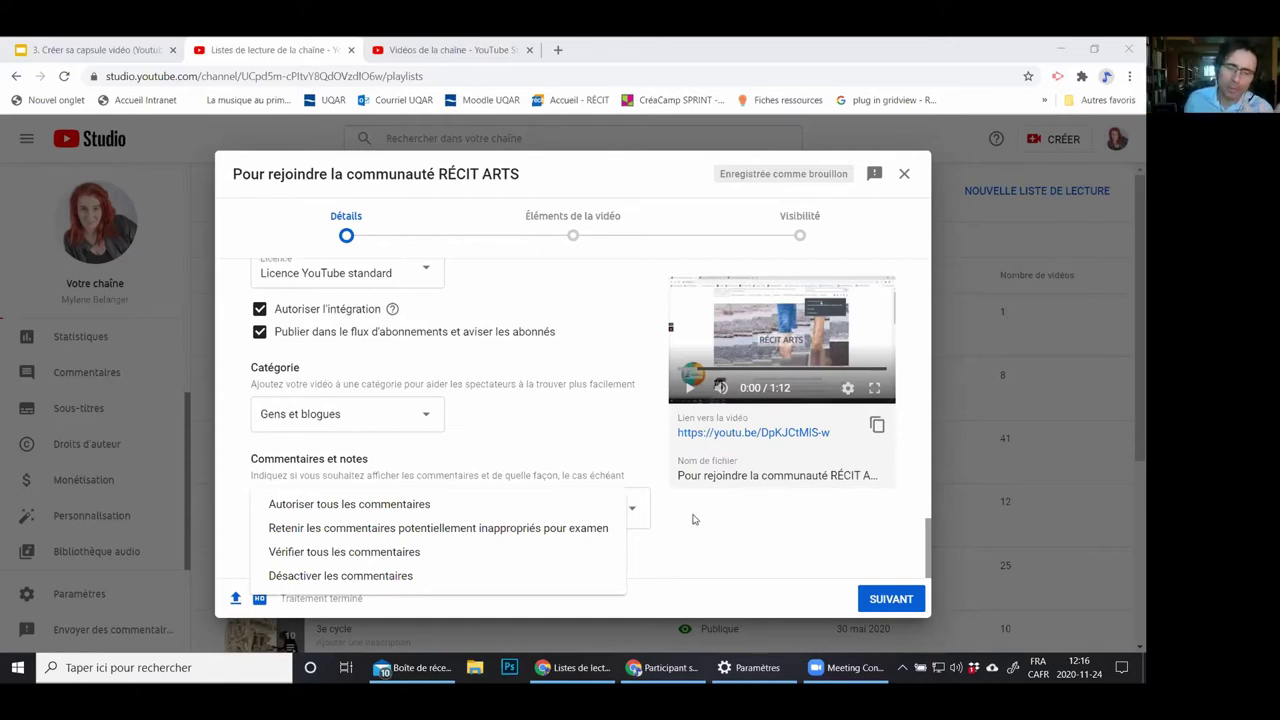
{"action": "left_click", "coordinate": [643, 513]}
Recheck the video's details from the title to the comment settings, and proceed to the video elements stage
{"action": "scroll", "coordinate": [594, 426], "scroll_direction": "up", "scroll_amount": 6}
{"action": "scroll", "coordinate": [494, 423], "scroll_direction": "up", "scroll_amount": 10}
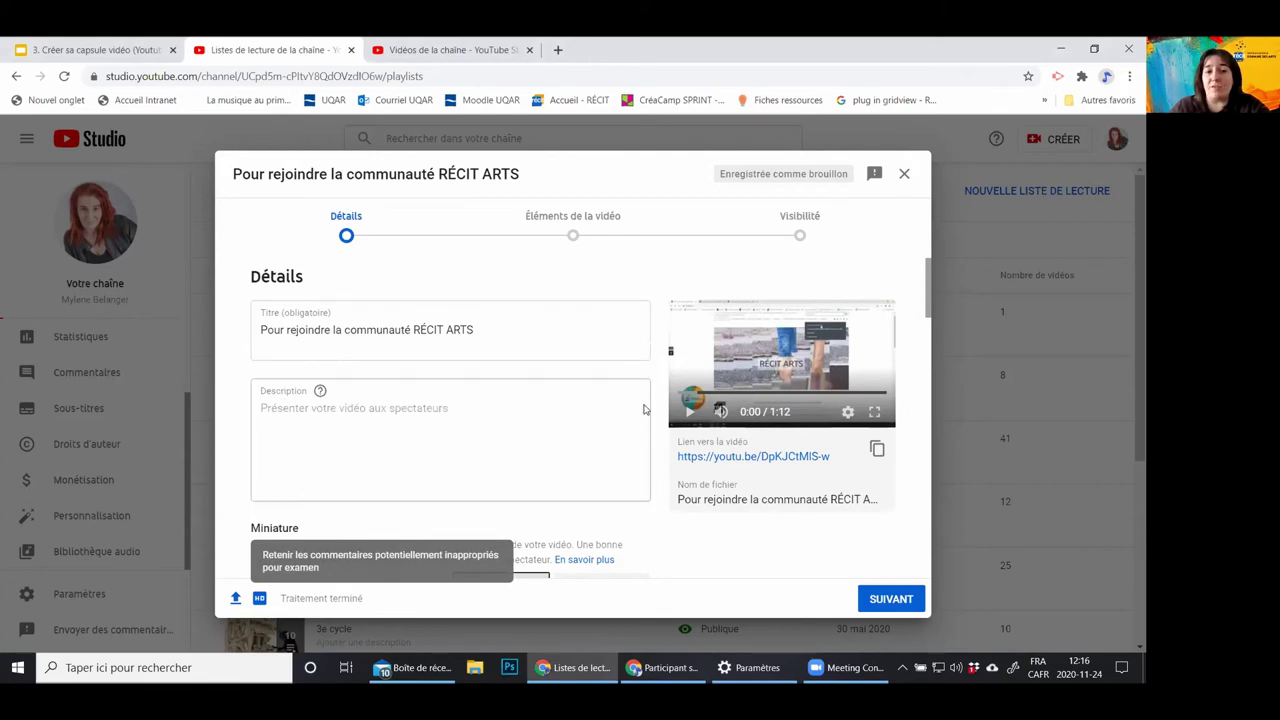
{"action": "scroll", "coordinate": [618, 409], "scroll_direction": "down", "scroll_amount": 8}
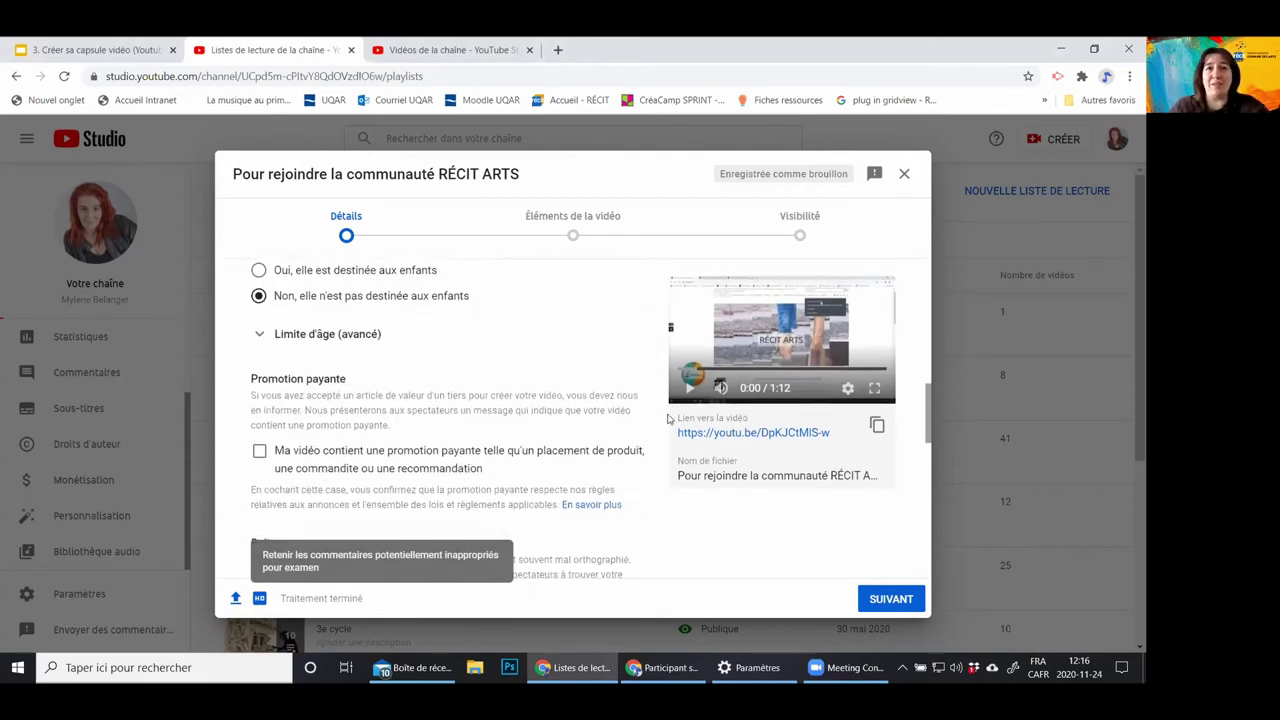
{"action": "scroll", "coordinate": [777, 456], "scroll_direction": "down", "scroll_amount": 3}
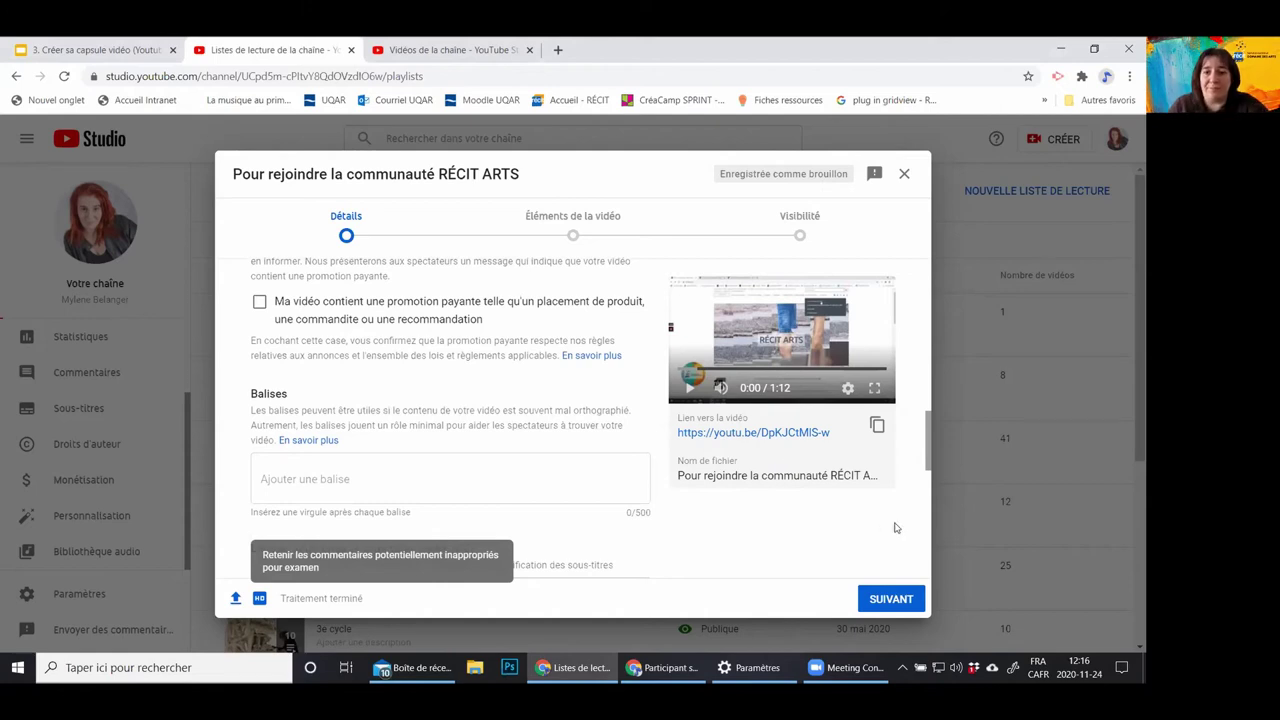
{"action": "scroll", "coordinate": [546, 434], "scroll_direction": "down", "scroll_amount": 10}
{"action": "scroll", "coordinate": [546, 437], "scroll_direction": "down", "scroll_amount": 1}
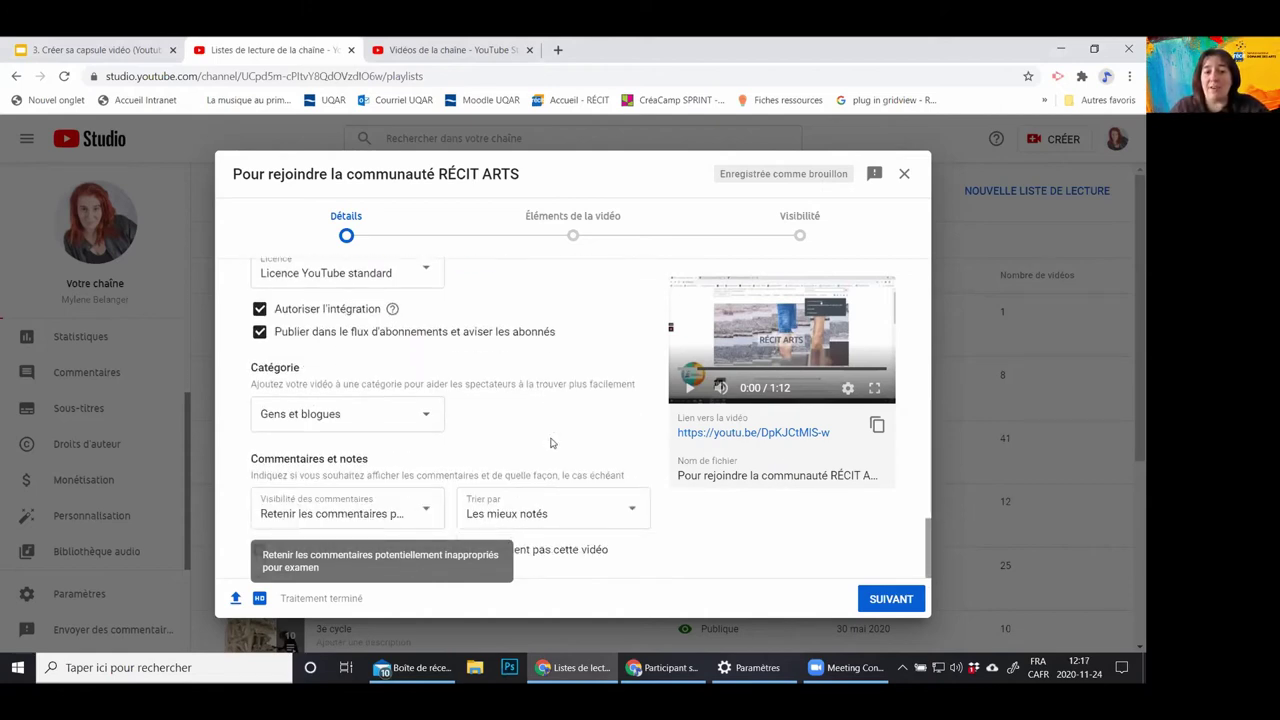
{"action": "left_click", "coordinate": [869, 596]}
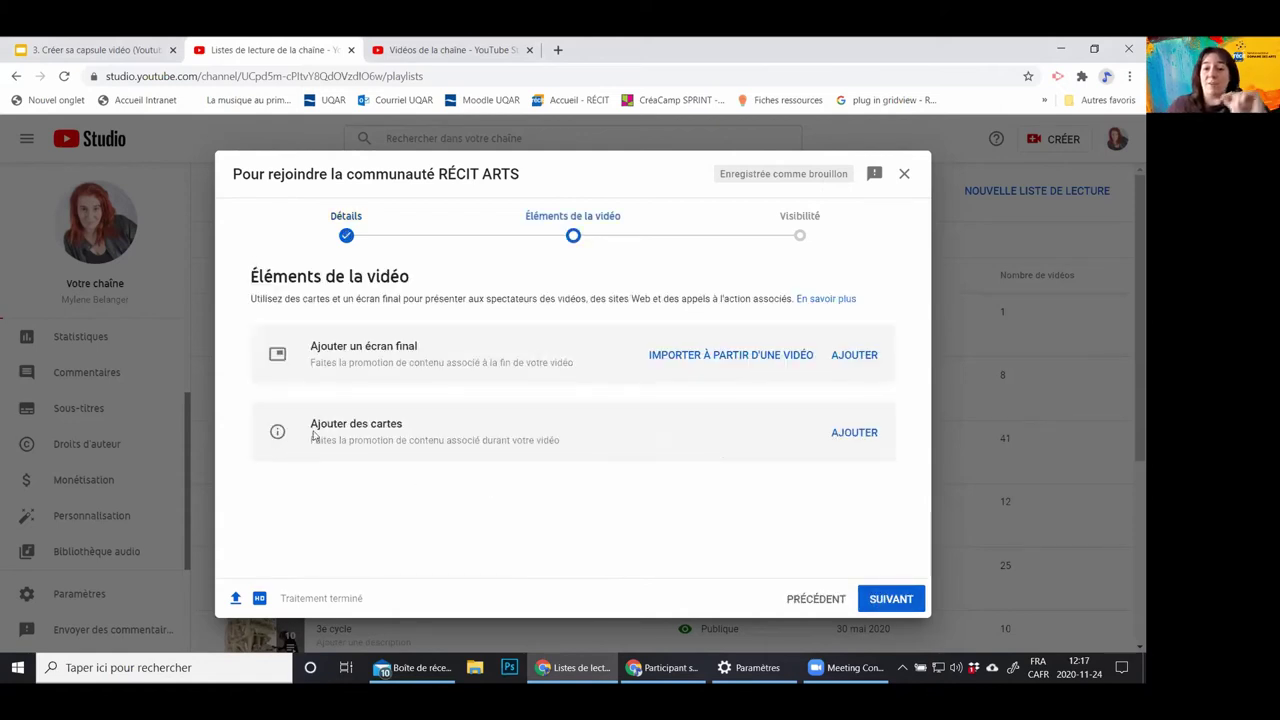
Return to the details, set the audience to "Oui, elle est destinée aux enfants", and proceed to the video elements
{"action": "left_click", "coordinate": [810, 598]}
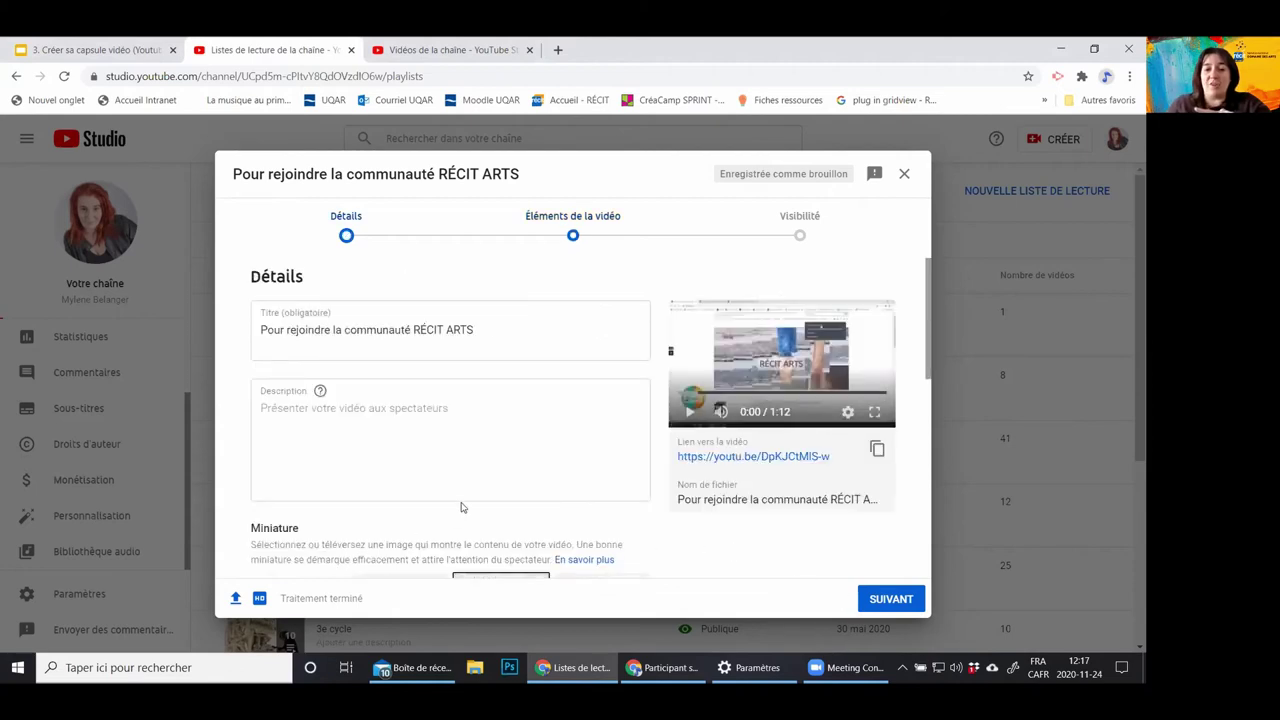
{"action": "scroll", "coordinate": [460, 508], "scroll_direction": "down", "scroll_amount": 10}
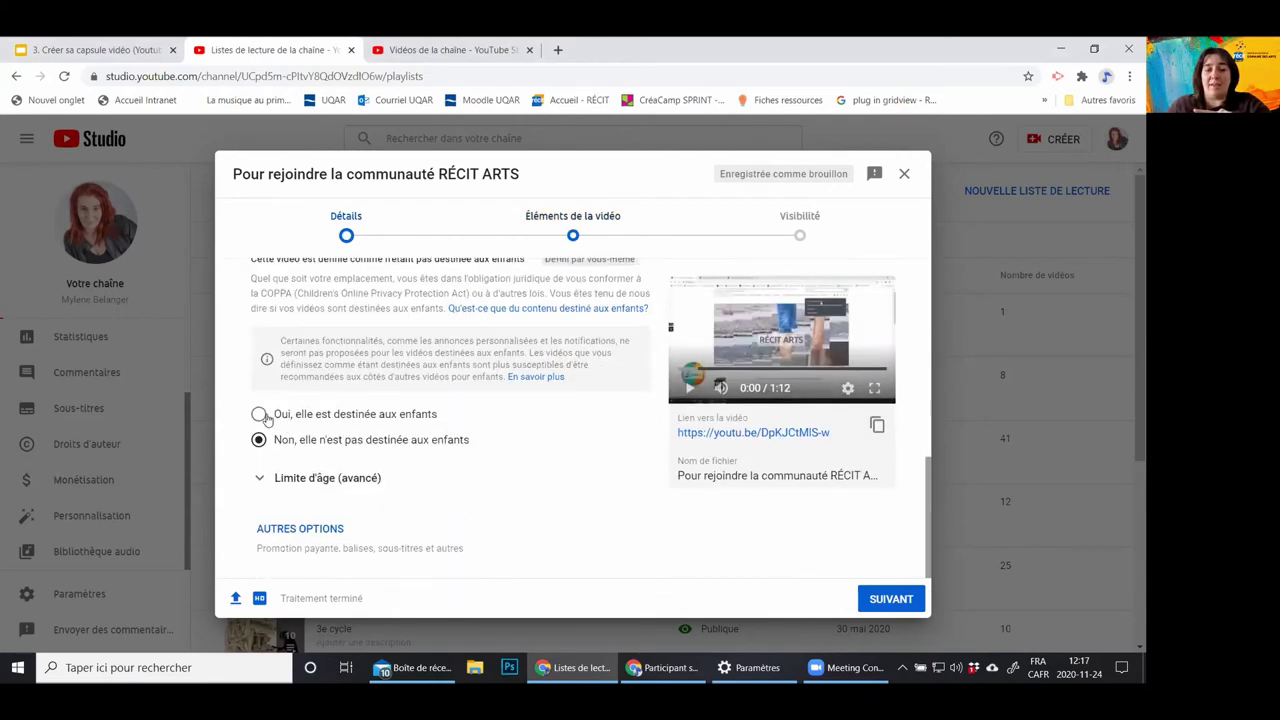
{"action": "left_click", "coordinate": [258, 414]}
{"action": "left_click", "coordinate": [891, 598]}
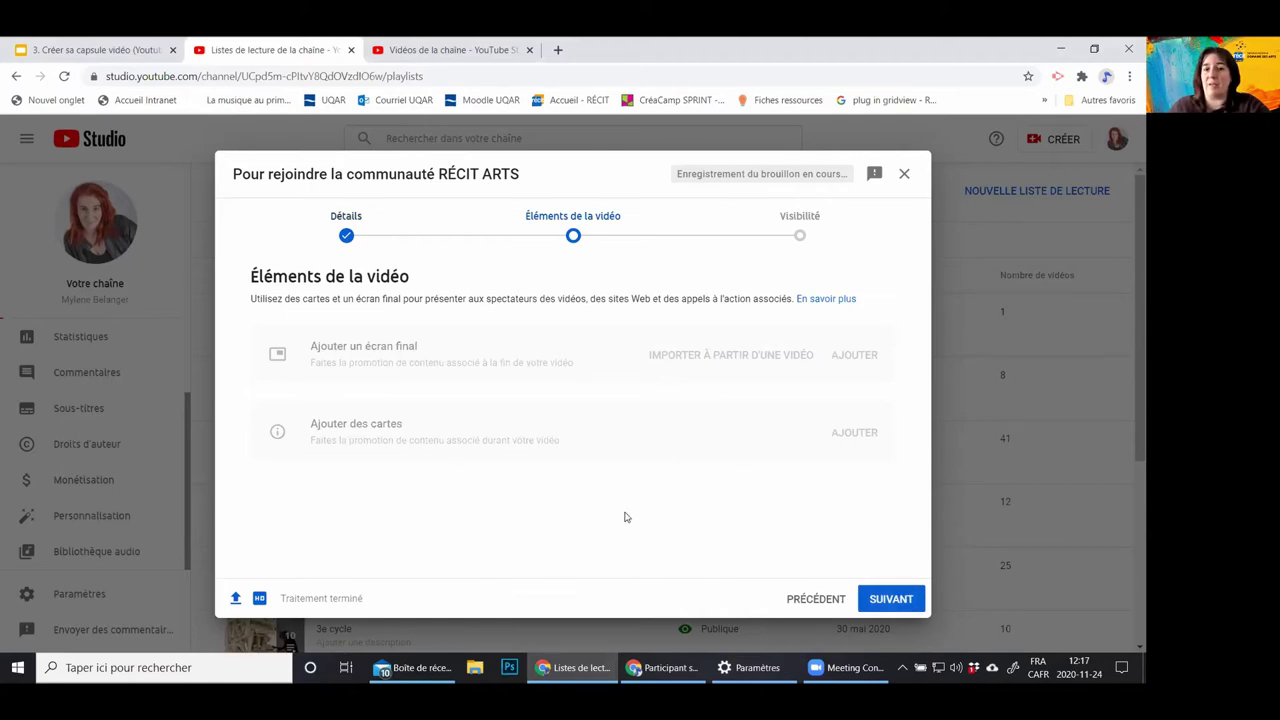
Change the audience back to "Non, elle n'est pas destinée aux enfants" and return to the video elements
{"action": "left_click", "coordinate": [816, 598]}
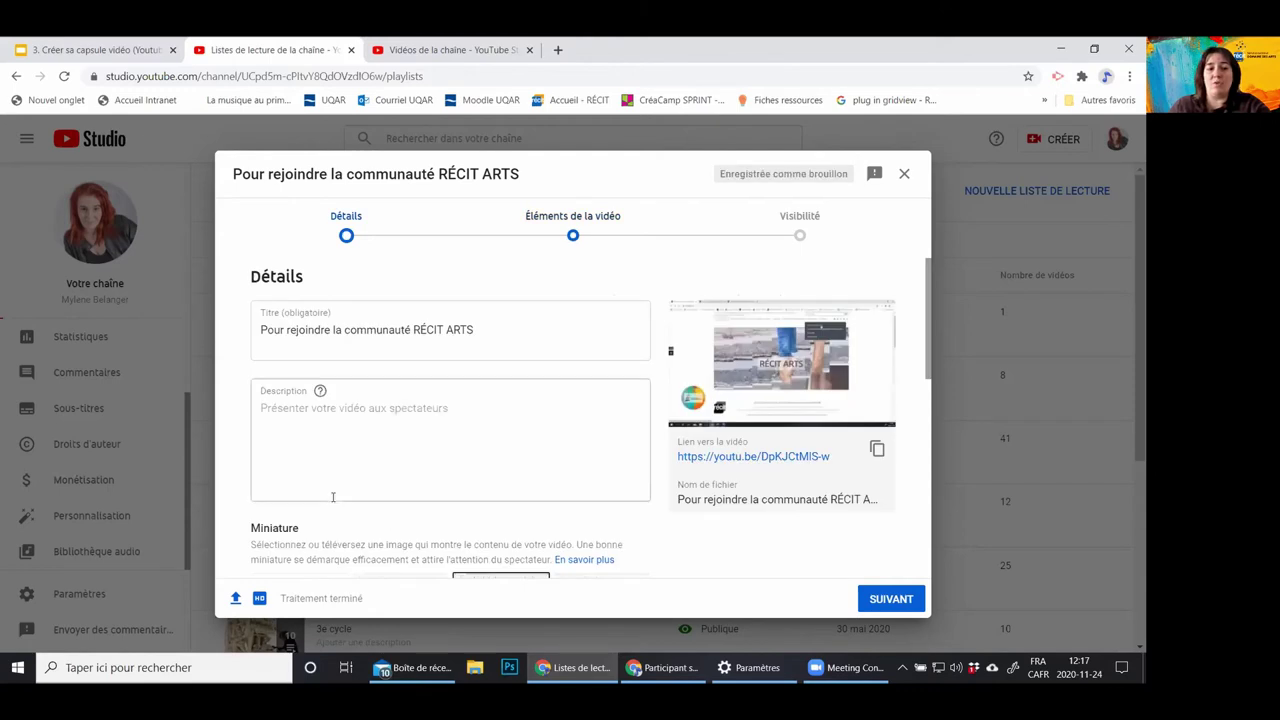
{"action": "scroll", "coordinate": [330, 490], "scroll_direction": "down", "scroll_amount": 10}
{"action": "left_click", "coordinate": [260, 441]}
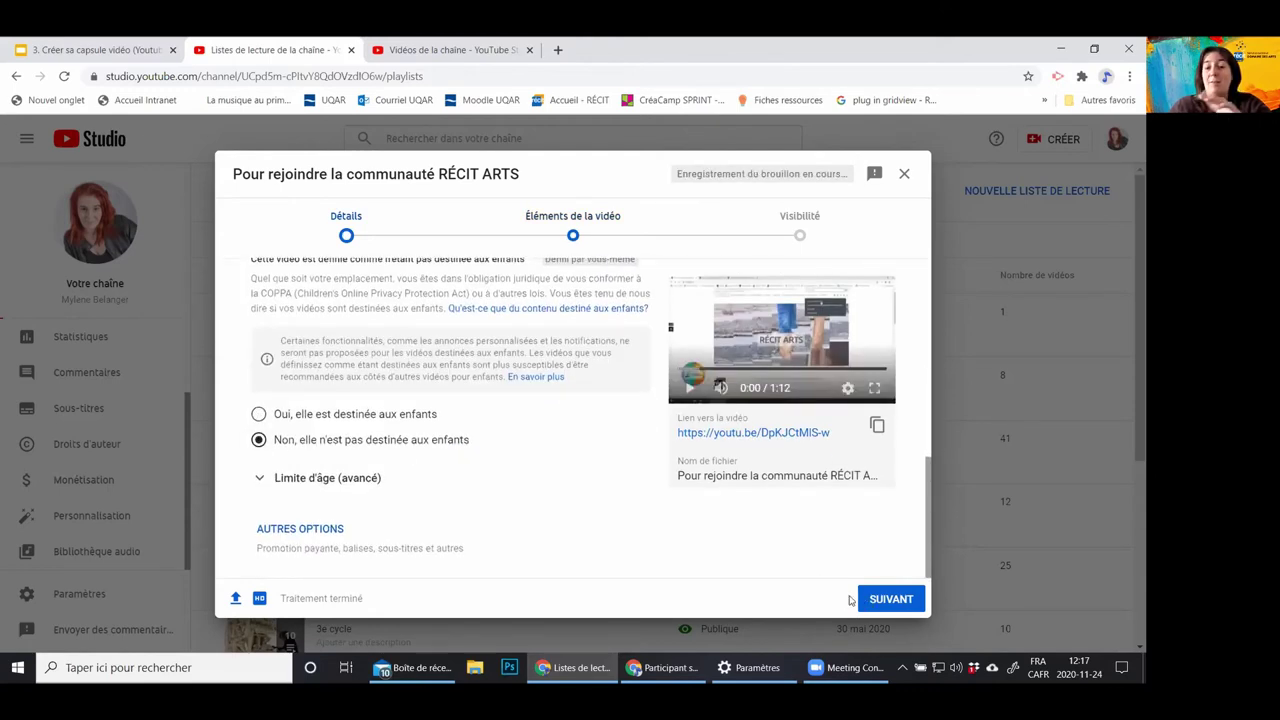
{"action": "left_click", "coordinate": [880, 600]}
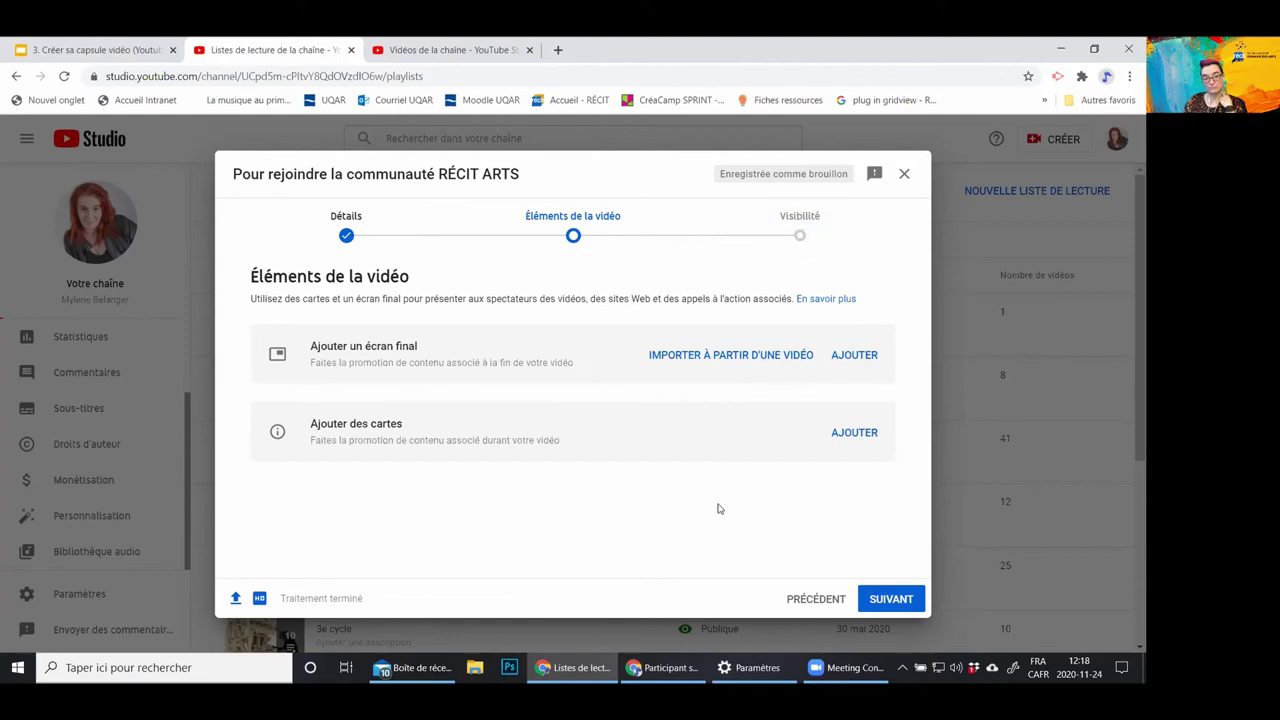
Open the end screen editor for the video and examine its layout templates and the types of element that can be added
{"action": "left_click", "coordinate": [859, 358]}
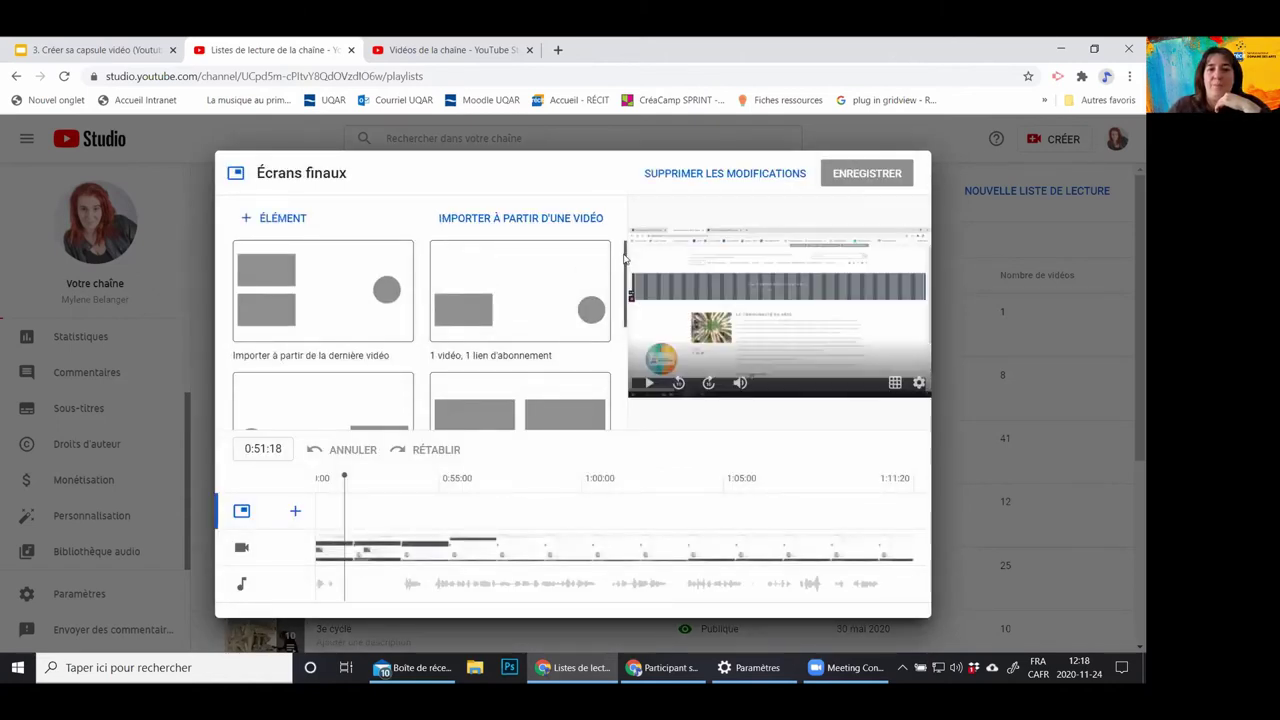
{"action": "left_click_drag", "start_coordinate": [624, 258], "coordinate": [616, 318]}
{"action": "scroll", "coordinate": [609, 342], "scroll_direction": "up", "scroll_amount": 1}
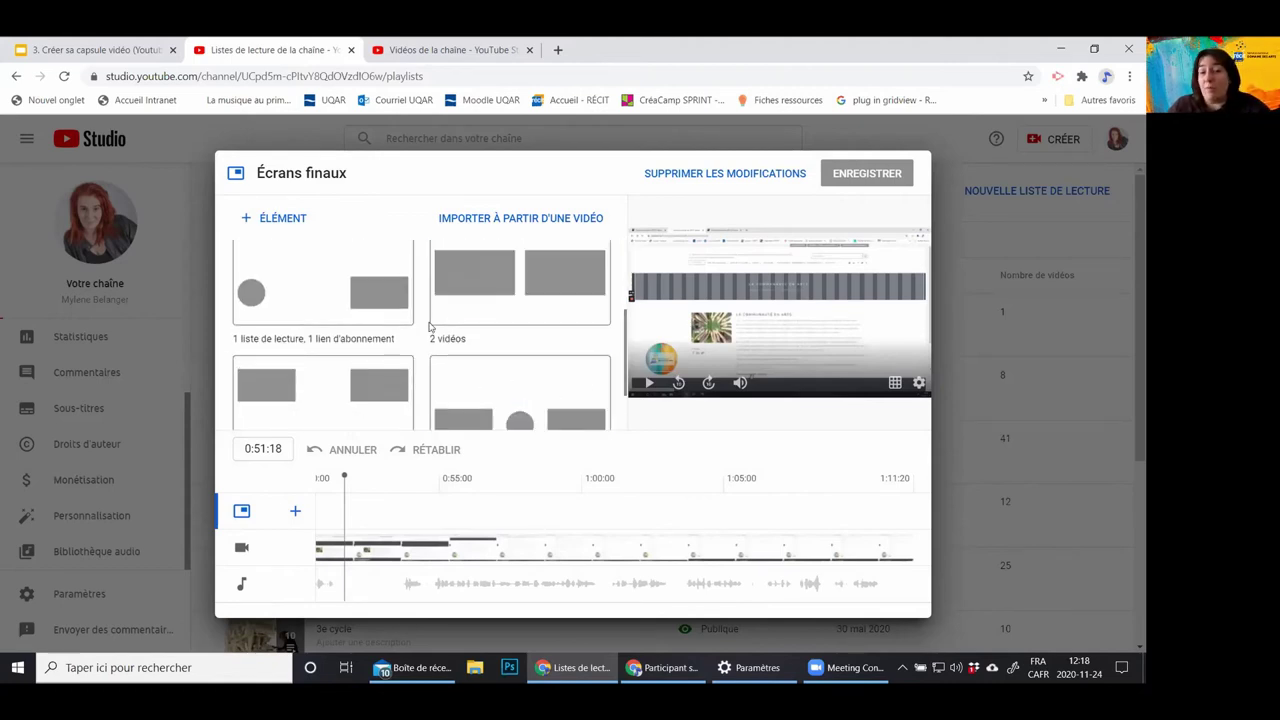
{"action": "scroll", "coordinate": [586, 337], "scroll_direction": "up", "scroll_amount": 1}
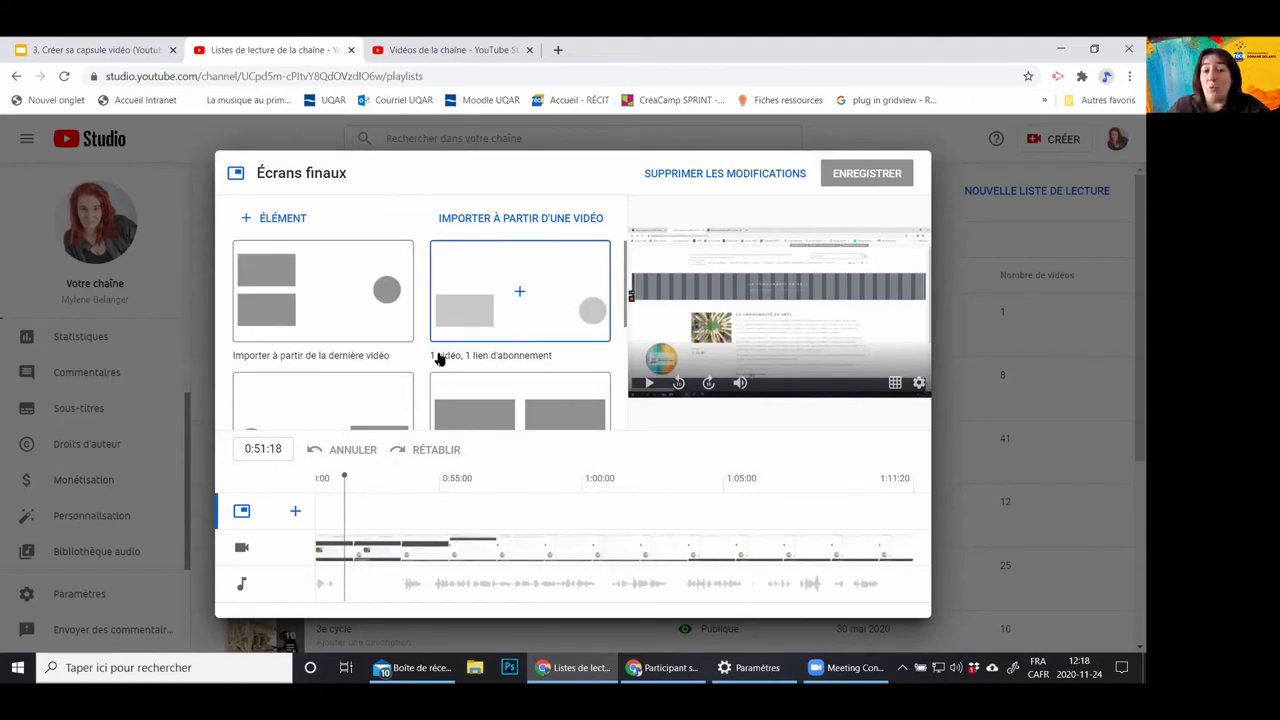
{"action": "scroll", "coordinate": [464, 355], "scroll_direction": "down", "scroll_amount": 2}
{"action": "scroll", "coordinate": [389, 346], "scroll_direction": "up", "scroll_amount": 1}
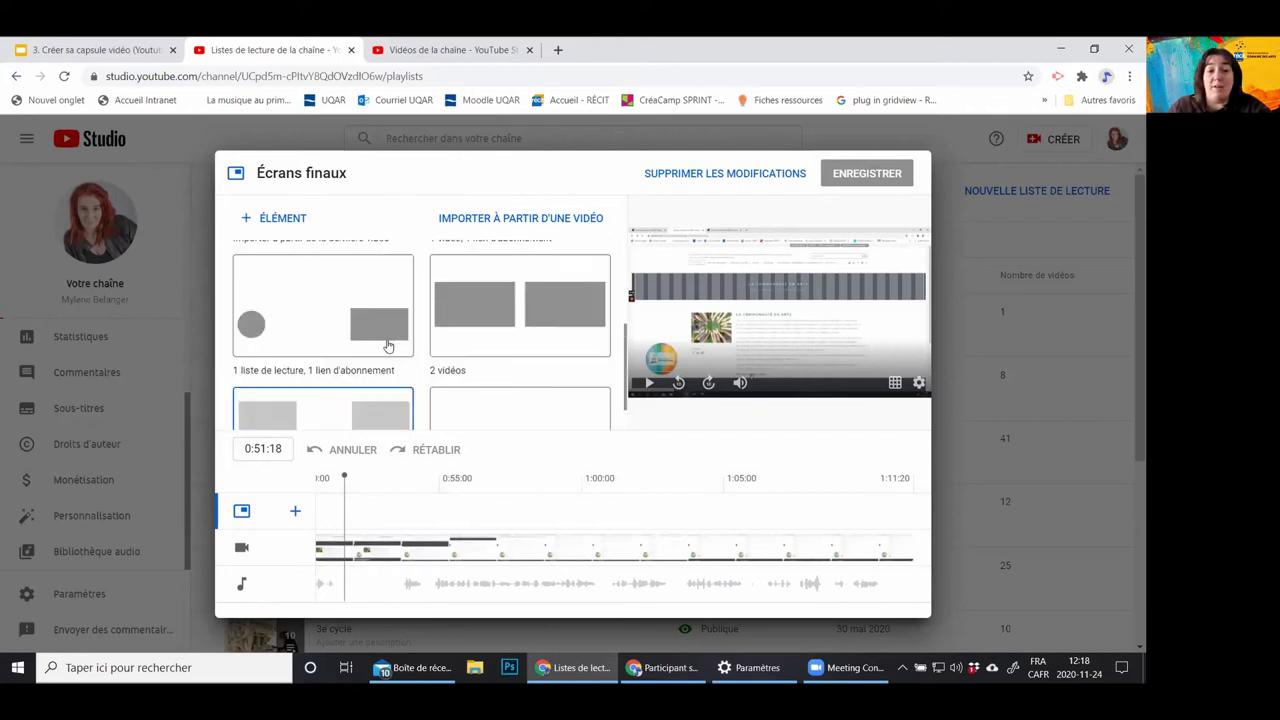
{"action": "scroll", "coordinate": [277, 370], "scroll_direction": "down", "scroll_amount": 1}
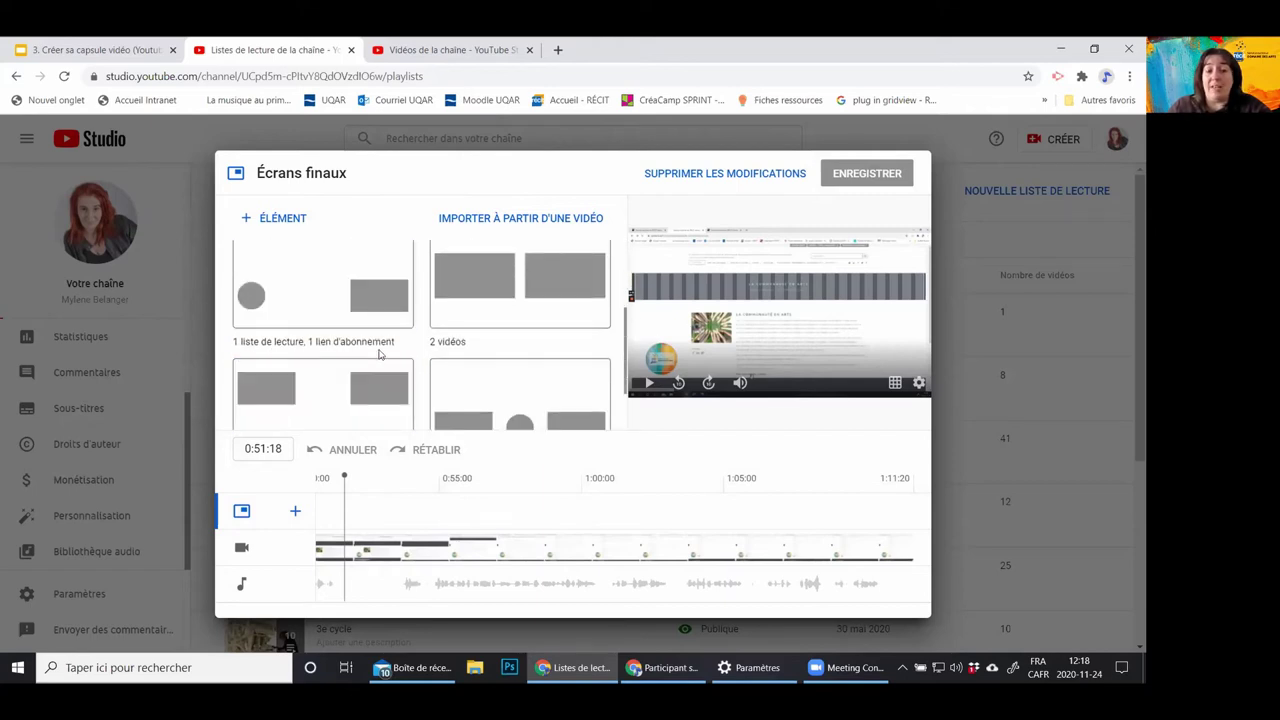
{"action": "scroll", "coordinate": [537, 352], "scroll_direction": "down", "scroll_amount": 1}
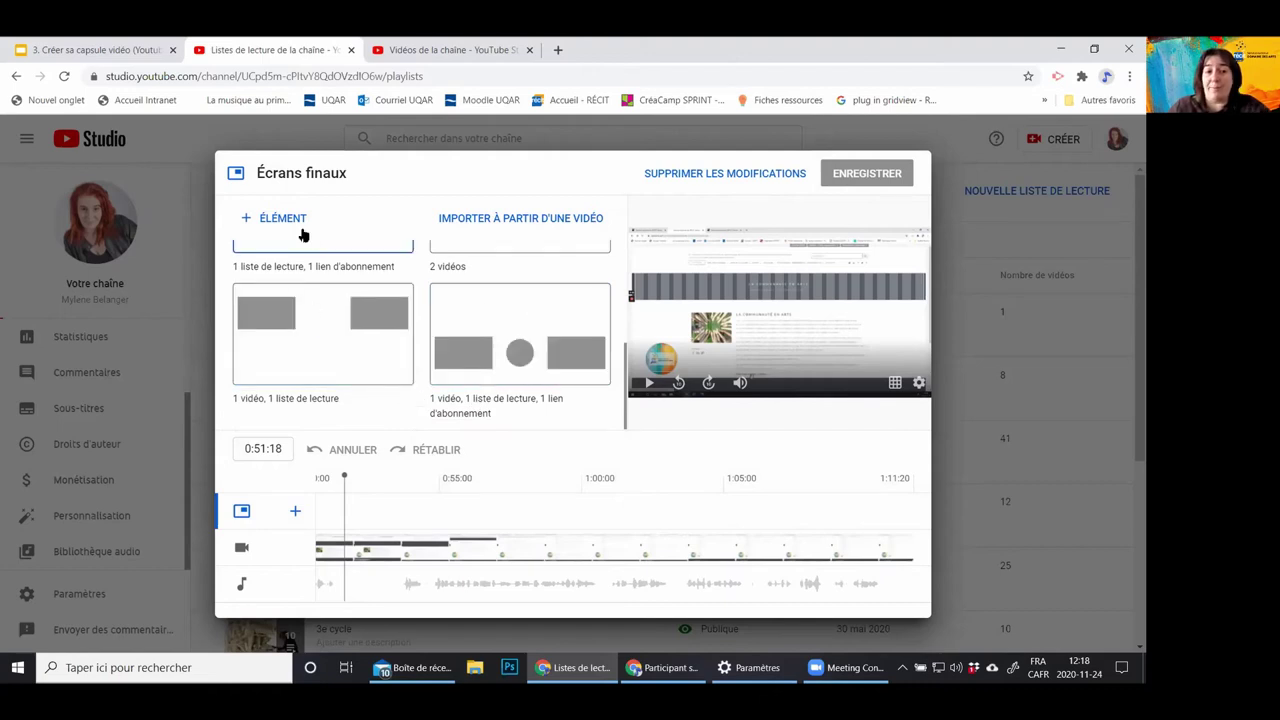
{"action": "left_click", "coordinate": [268, 217]}
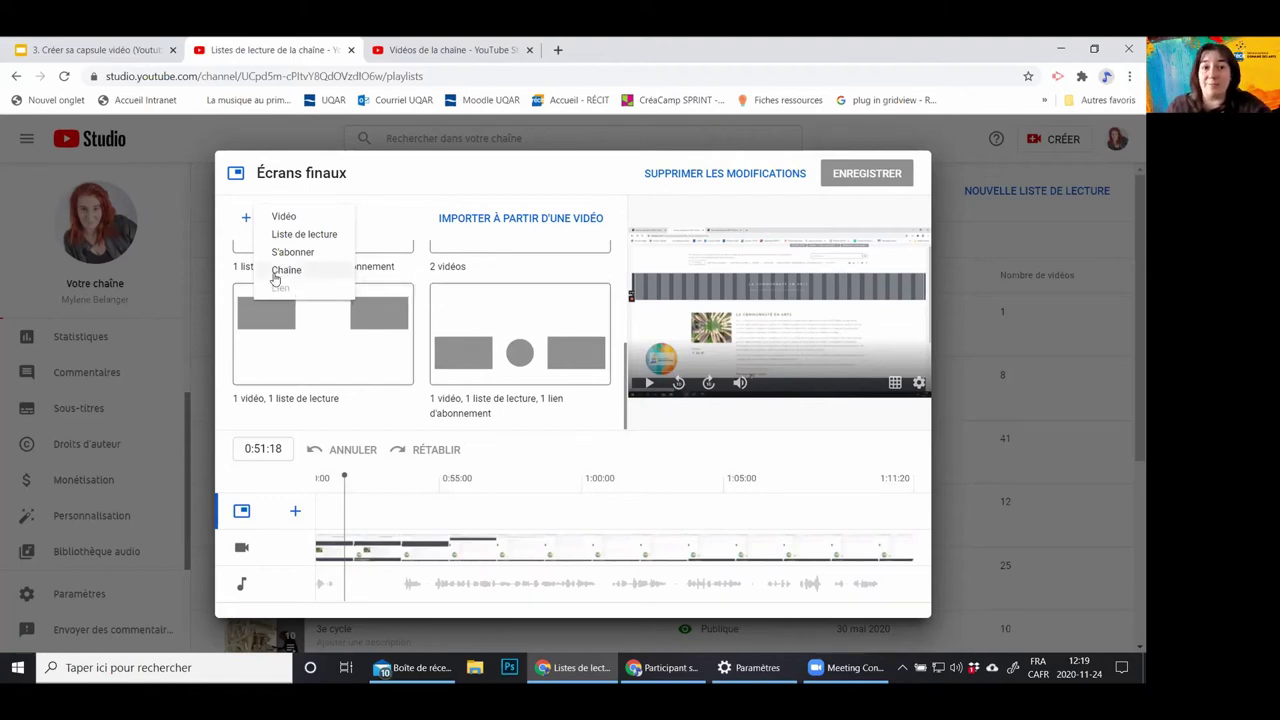
{"action": "left_click", "coordinate": [426, 201]}
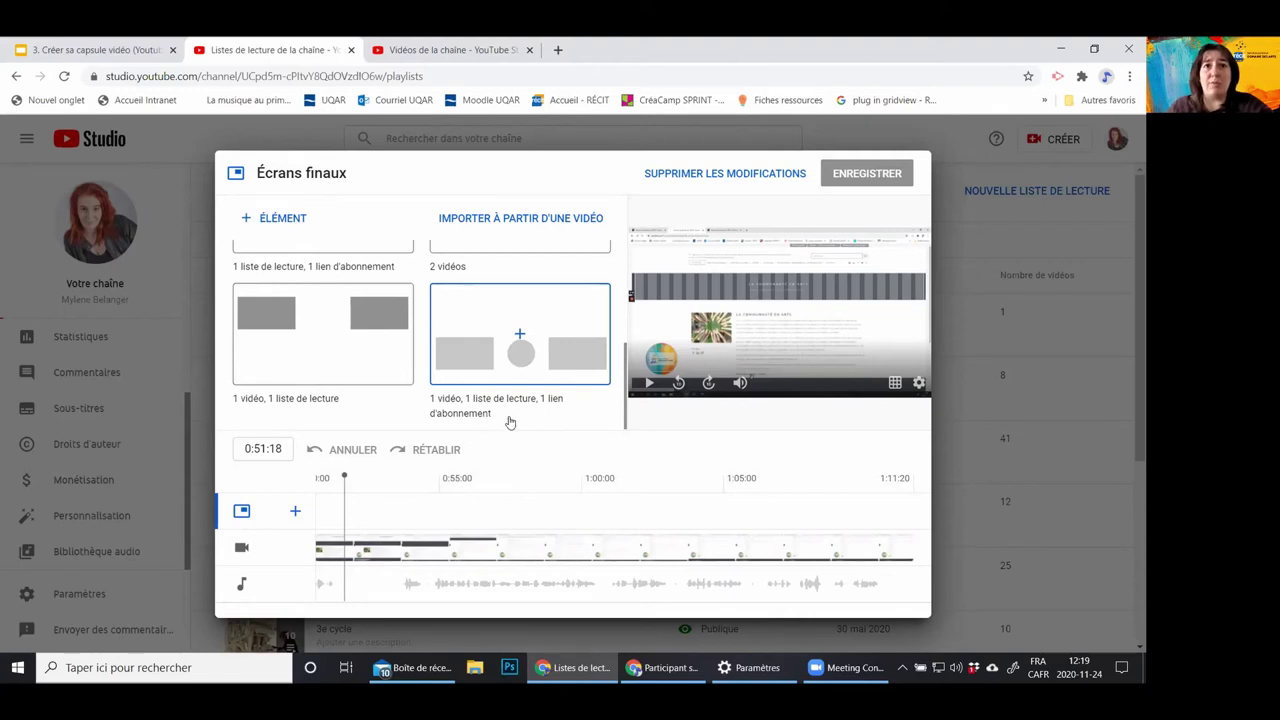
Apply the end screen template "1 vidéo, 1 liste de lecture, 1 lien d'abonnement" to the video
{"action": "scroll", "coordinate": [505, 418], "scroll_direction": "up", "scroll_amount": 5}
{"action": "scroll", "coordinate": [516, 332], "scroll_direction": "down", "scroll_amount": 4}
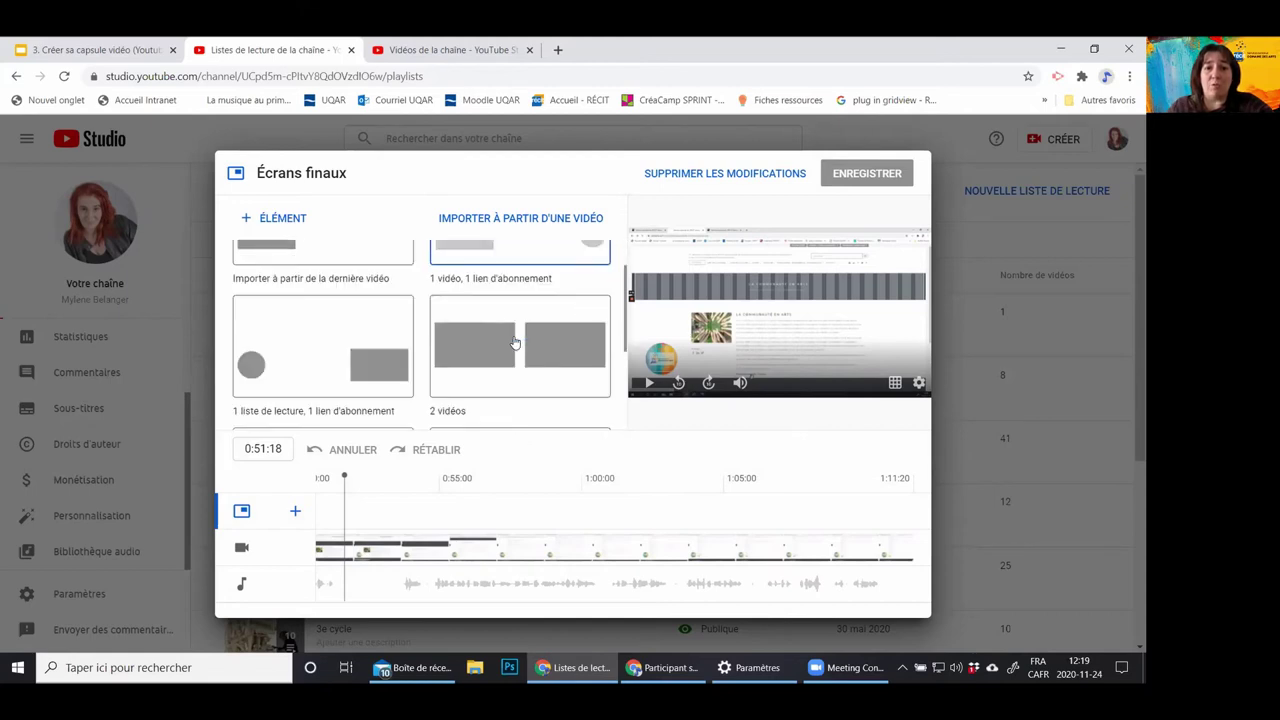
{"action": "scroll", "coordinate": [509, 345], "scroll_direction": "up", "scroll_amount": 2}
{"action": "scroll", "coordinate": [506, 343], "scroll_direction": "down", "scroll_amount": 2}
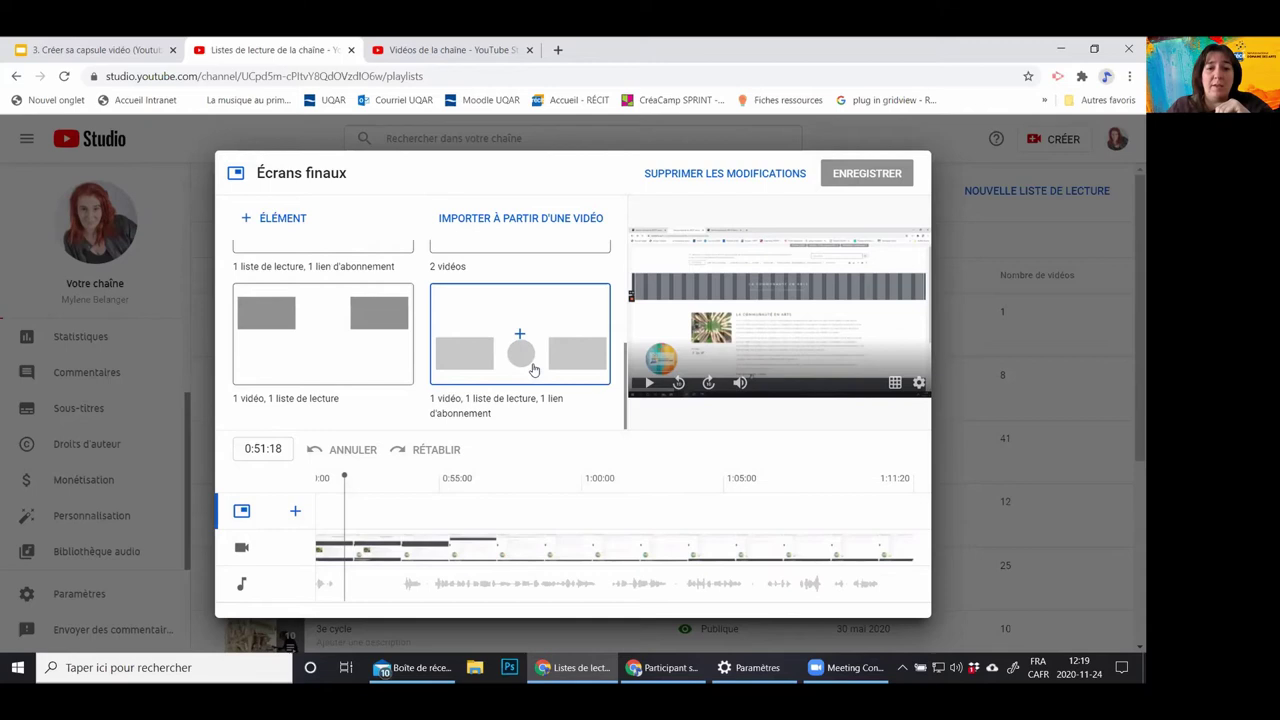
{"action": "left_click", "coordinate": [535, 370]}
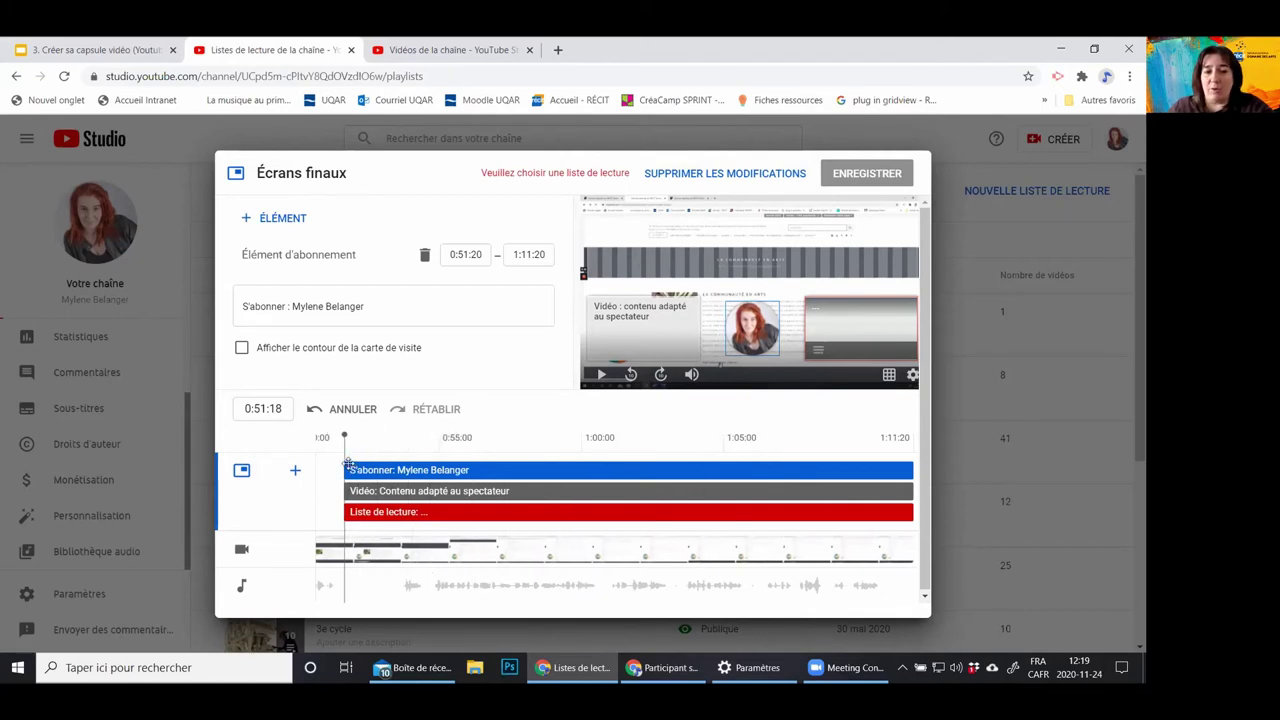
Adjust the display time of the end screen's subscribe element to run from 0:51:20 to 1:07:08
{"action": "left_click_drag", "start_coordinate": [343, 466], "coordinate": [453, 469]}
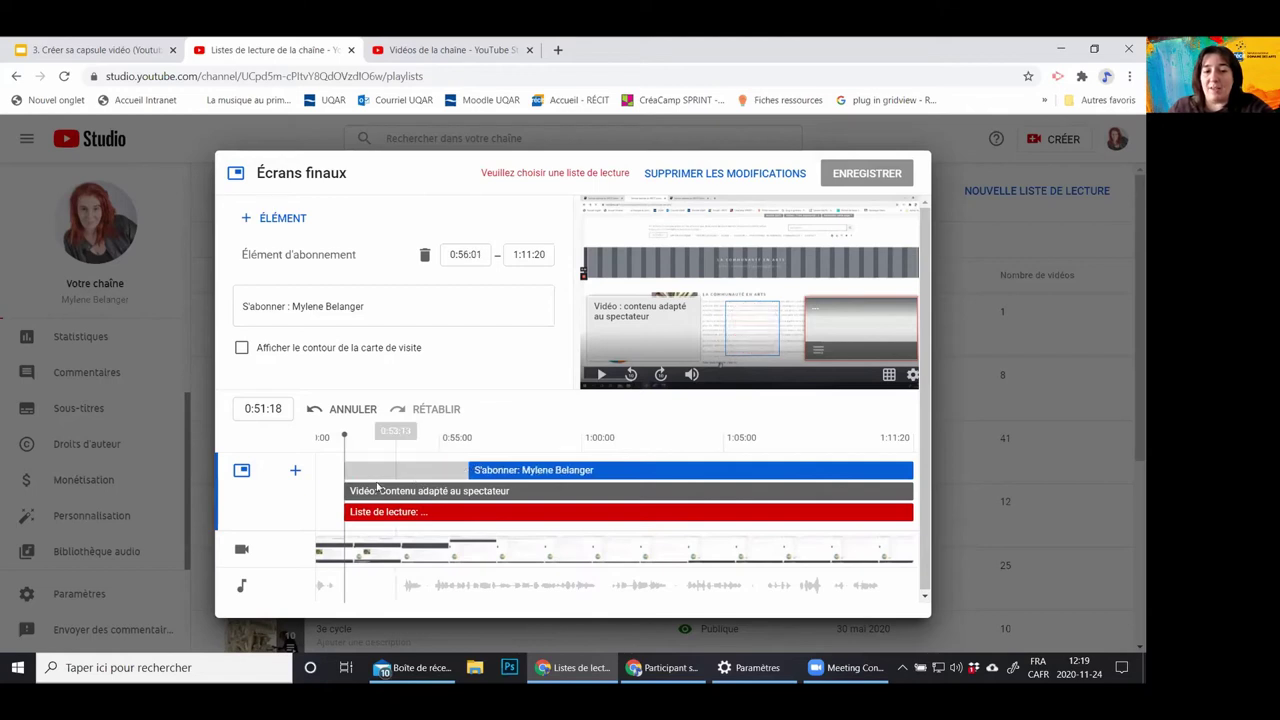
{"action": "mouse_move", "coordinate": [344, 490]}
{"action": "left_mouse_down"}
{"action": "mouse_move", "coordinate": [378, 490]}
{"action": "mouse_move", "coordinate": [344, 490]}
{"action": "left_mouse_up"}
{"action": "left_click_drag", "start_coordinate": [508, 473], "coordinate": [381, 474]}
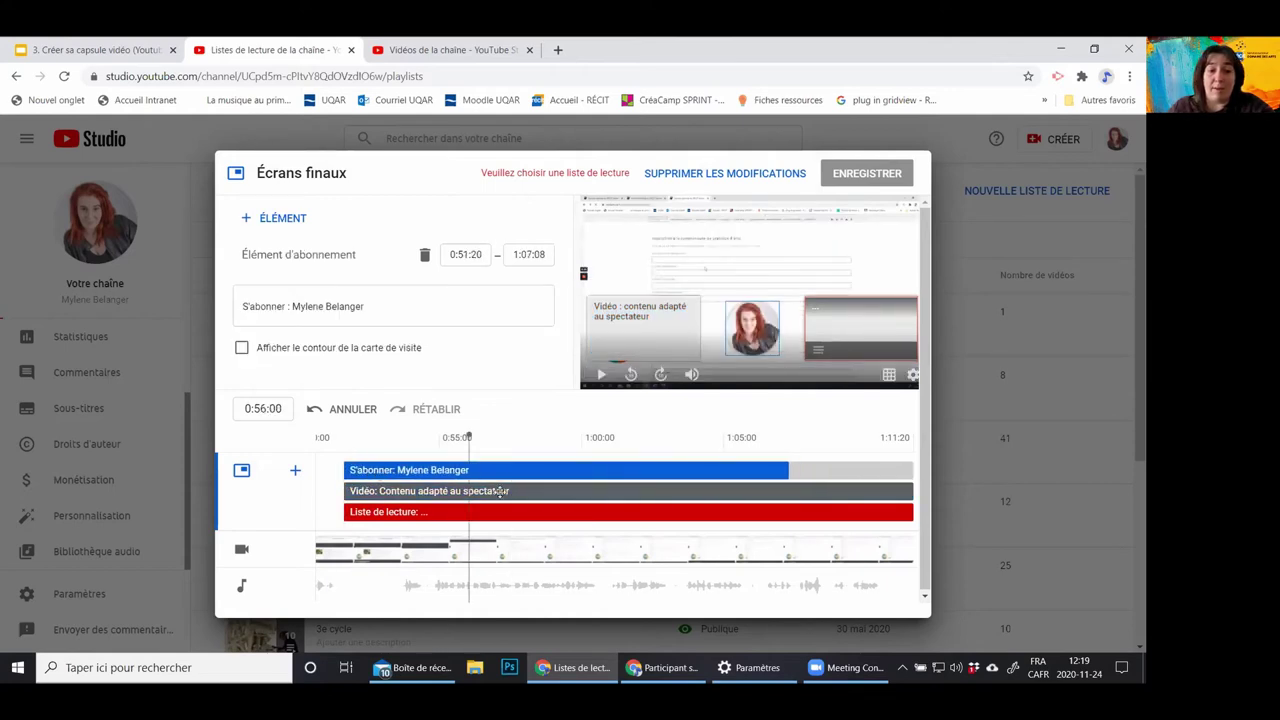
Reposition the video, subscribe and playlist elements within the end screen preview, placing the video and subscribe elements higher in the frame
{"action": "left_click", "coordinate": [575, 490]}
{"action": "left_click_drag", "start_coordinate": [645, 330], "coordinate": [668, 272]}
{"action": "left_click_drag", "start_coordinate": [751, 350], "coordinate": [847, 272]}
{"action": "left_click_drag", "start_coordinate": [825, 365], "coordinate": [835, 332]}
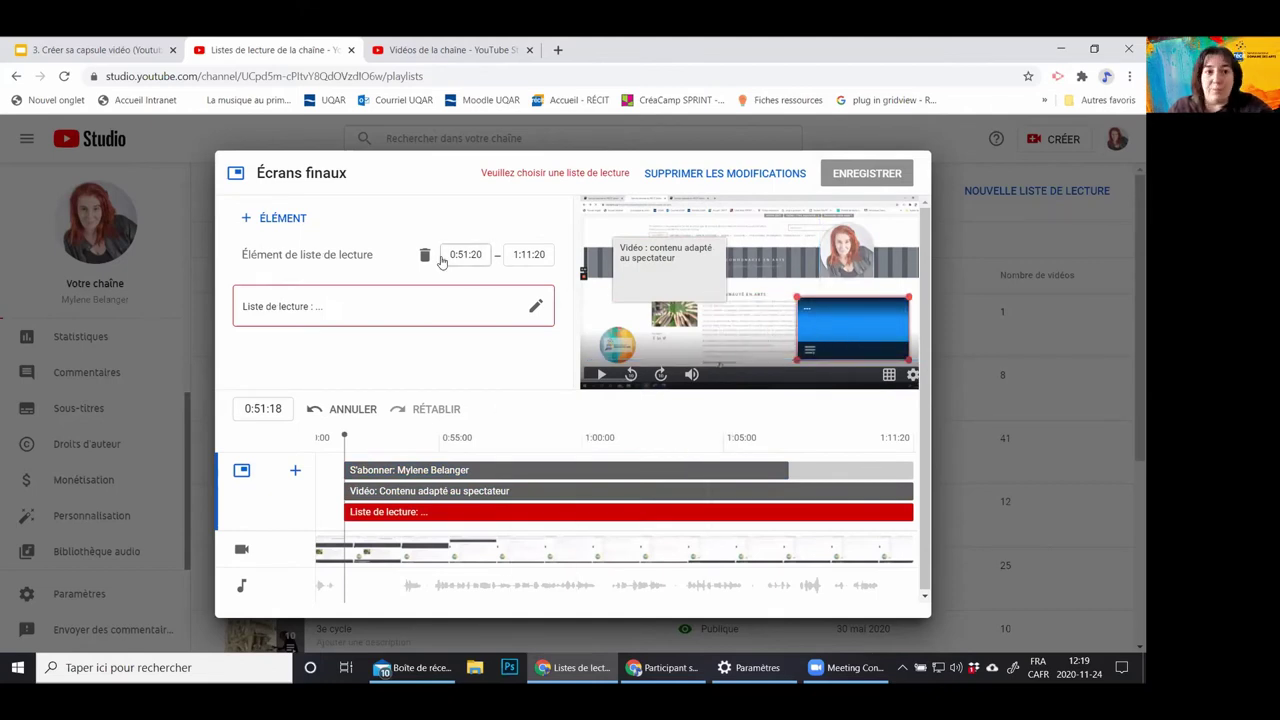
Try adding a second video element set to "Dernière vidéo mise en ligne", and discard all the end screen changes
{"action": "left_click", "coordinate": [680, 258]}
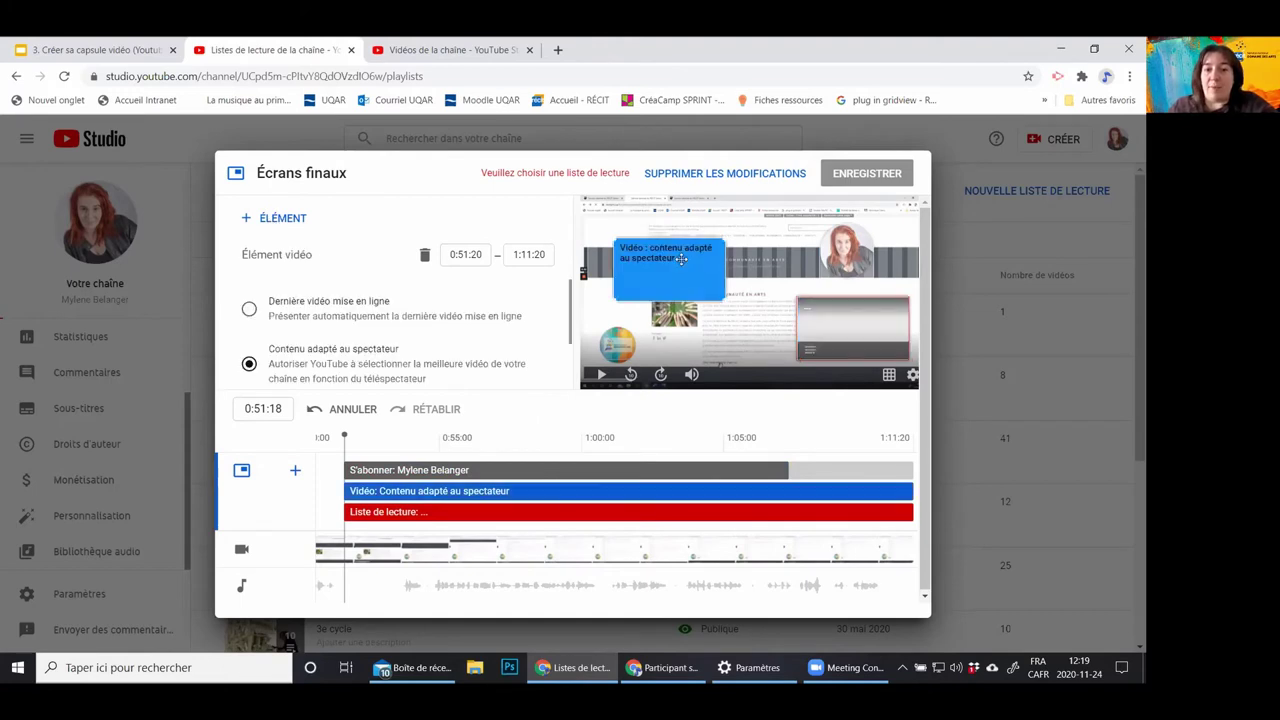
{"action": "left_click", "coordinate": [260, 224]}
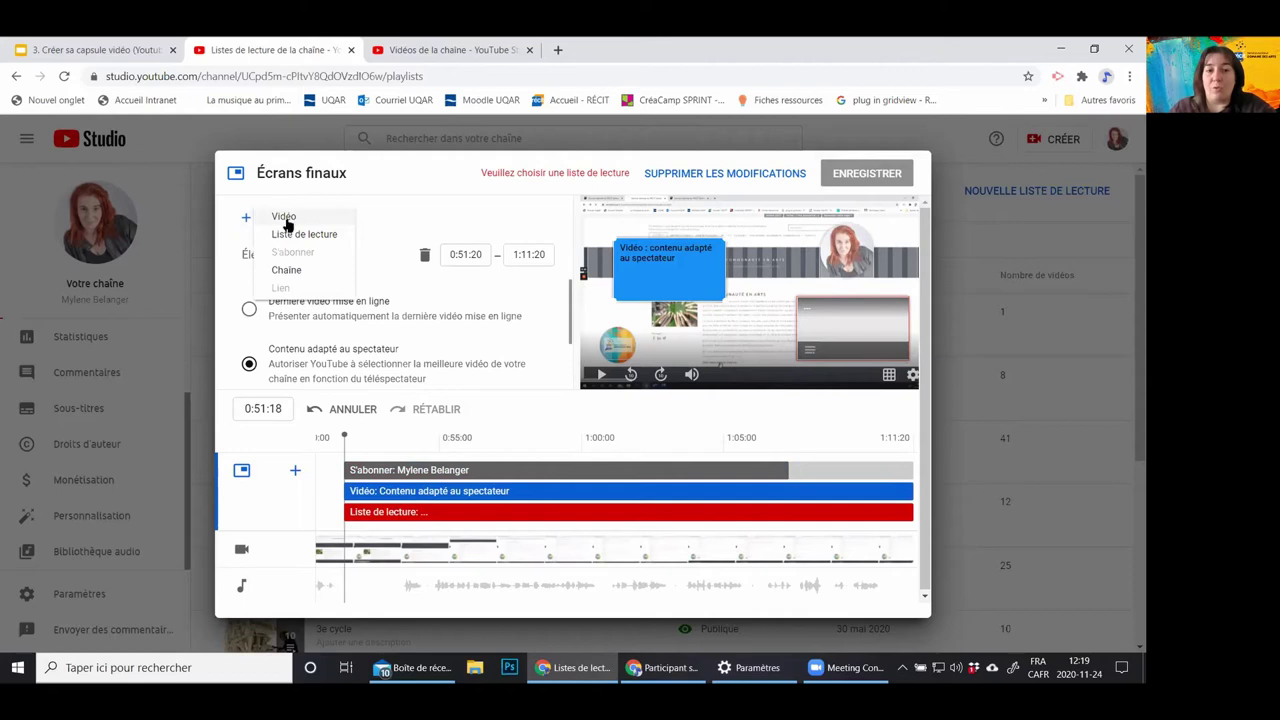
{"action": "left_click", "coordinate": [278, 216]}
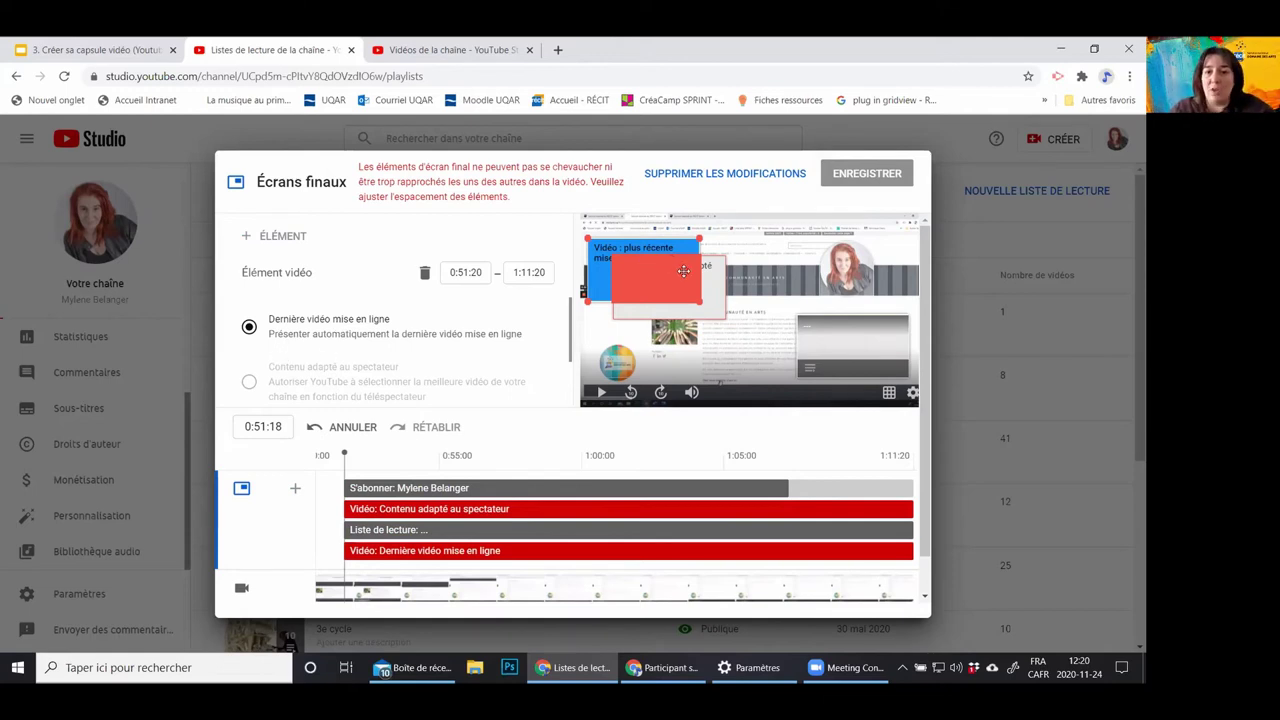
{"action": "left_click", "coordinate": [727, 175]}
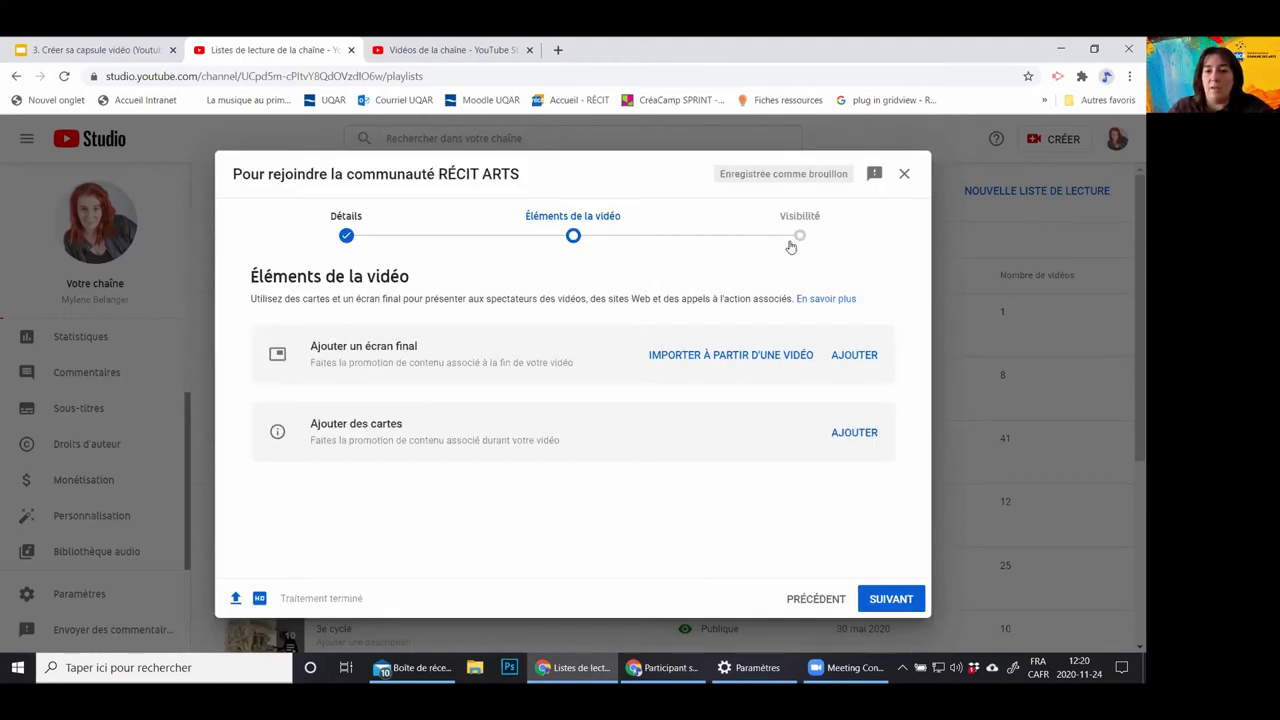
Proceed to the visibility settings, set the video to "Privée", and view the private sharing options without inviting anyone
{"action": "left_click", "coordinate": [888, 600]}
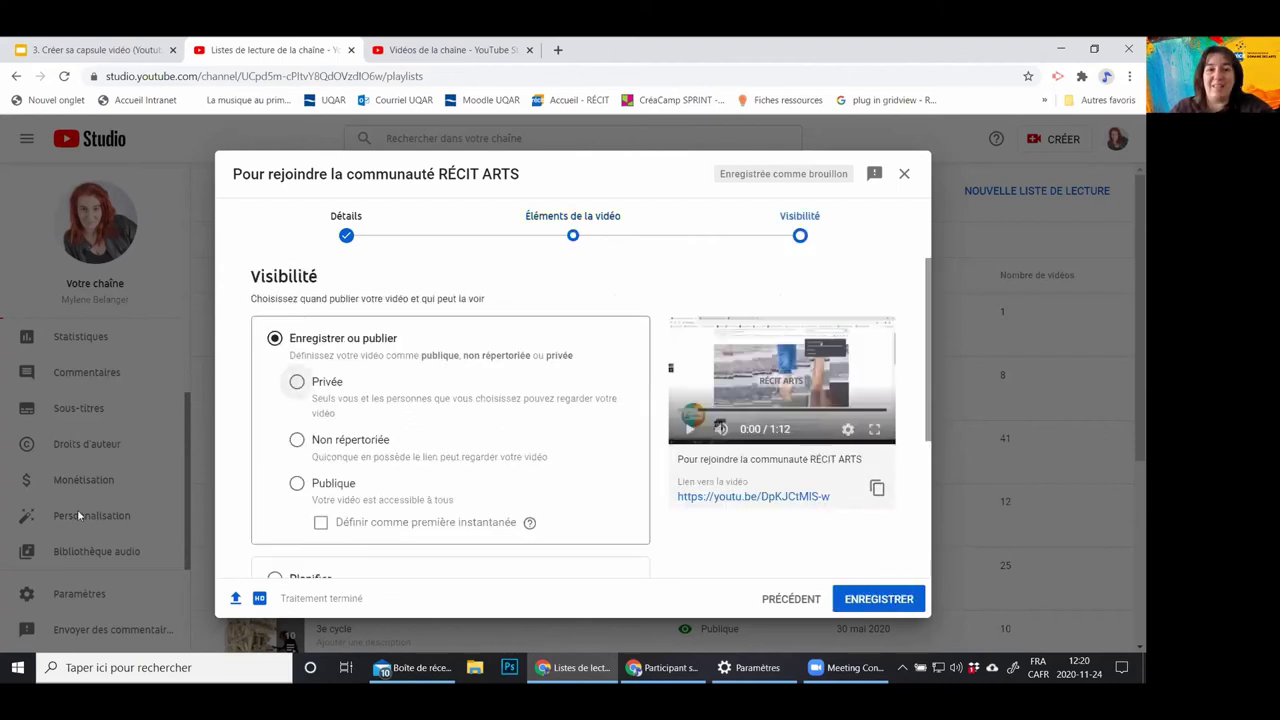
{"action": "scroll", "coordinate": [543, 320], "scroll_direction": "down", "scroll_amount": 1}
{"action": "scroll", "coordinate": [543, 320], "scroll_direction": "up", "scroll_amount": 1}
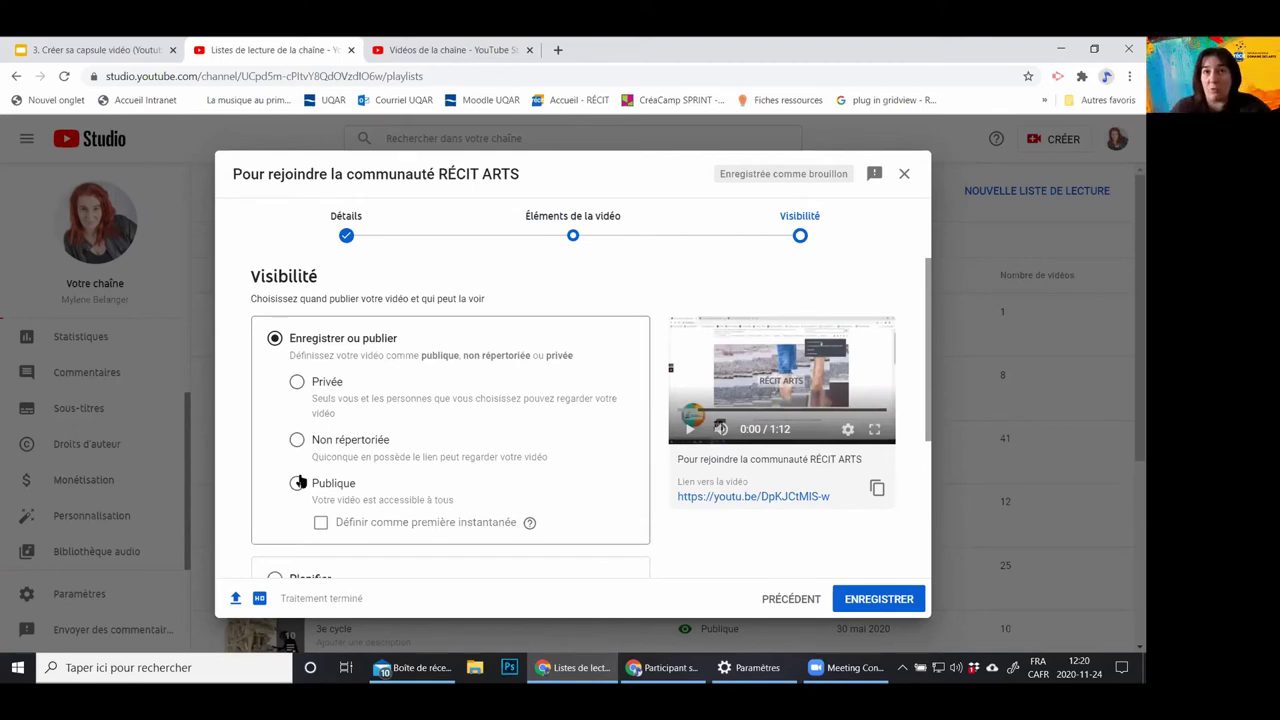
{"action": "left_click", "coordinate": [296, 385]}
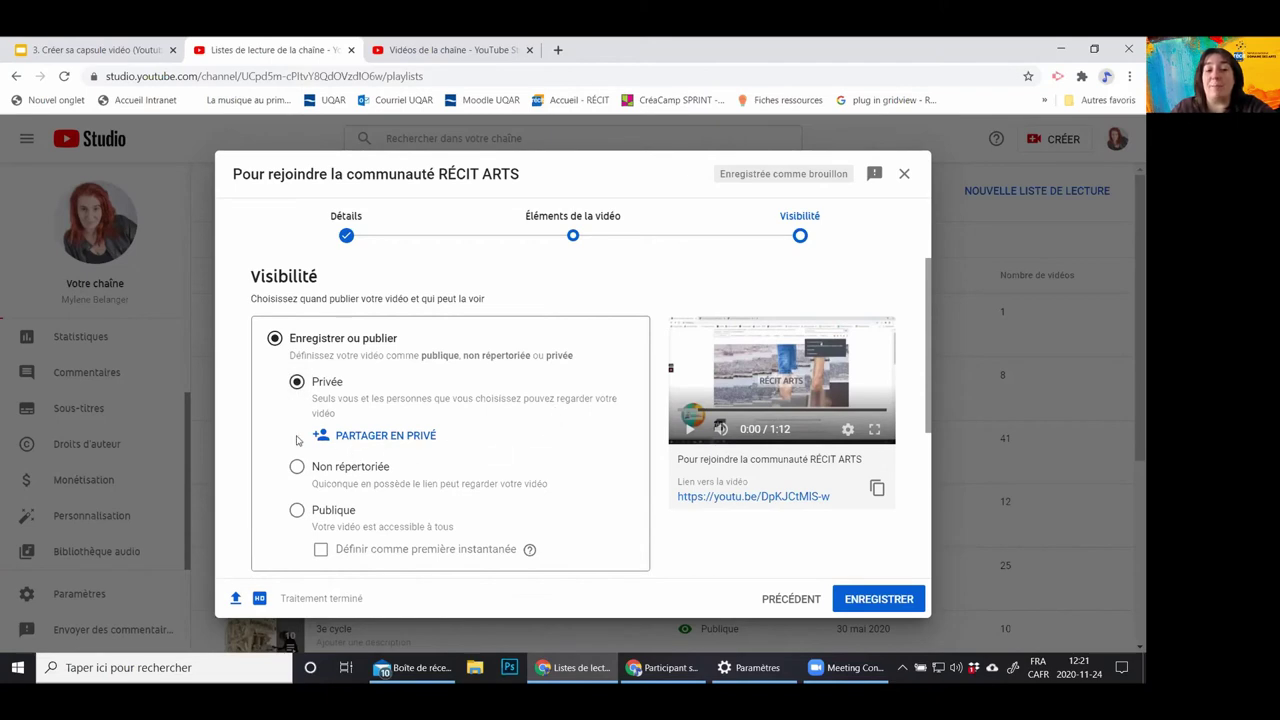
{"action": "left_click", "coordinate": [403, 441]}
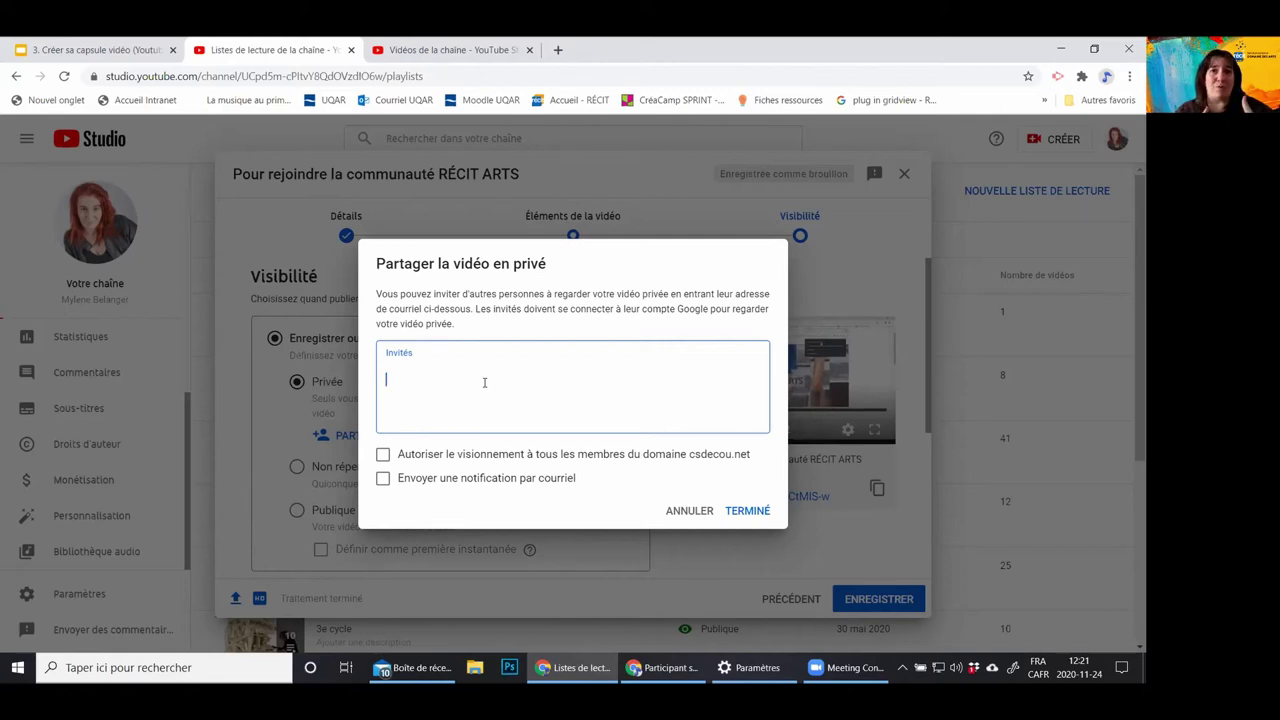
{"action": "left_click", "coordinate": [749, 512]}
Try the "Planifier" option for scheduled publication, and return to "Enregistrer ou publier"
{"action": "scroll", "coordinate": [347, 352], "scroll_direction": "down", "scroll_amount": 3}
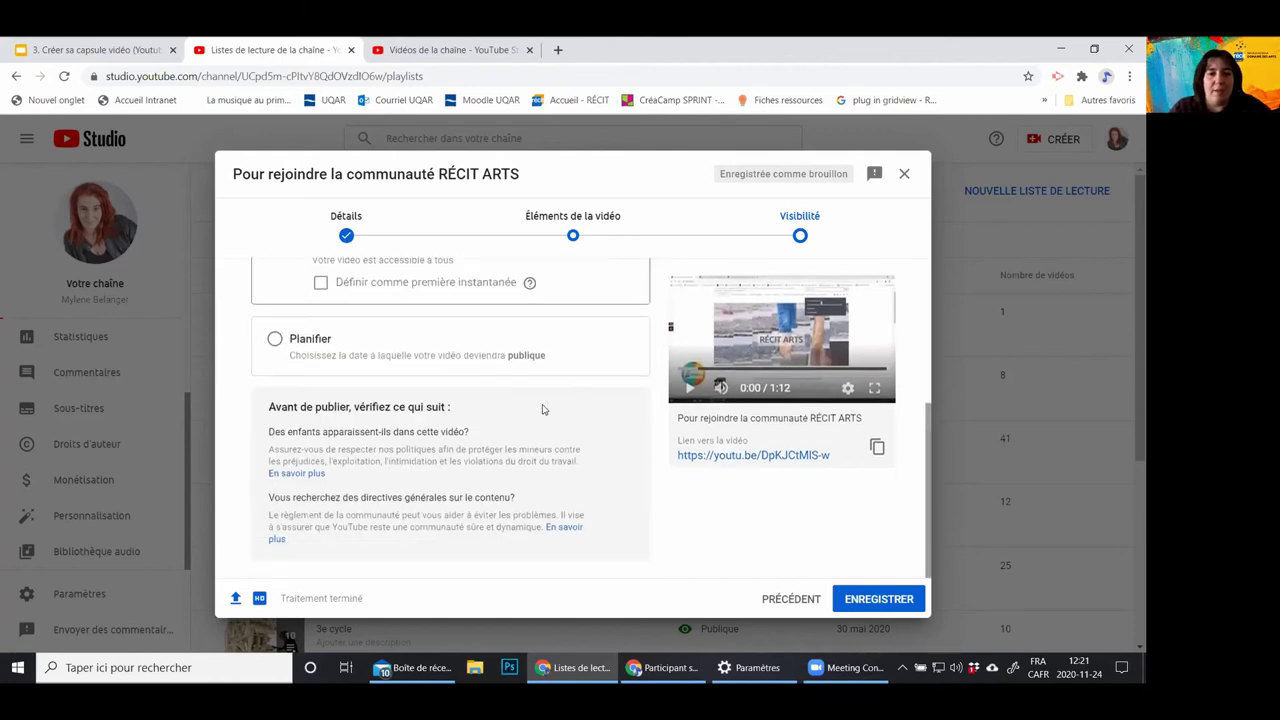
{"action": "left_click", "coordinate": [288, 340]}
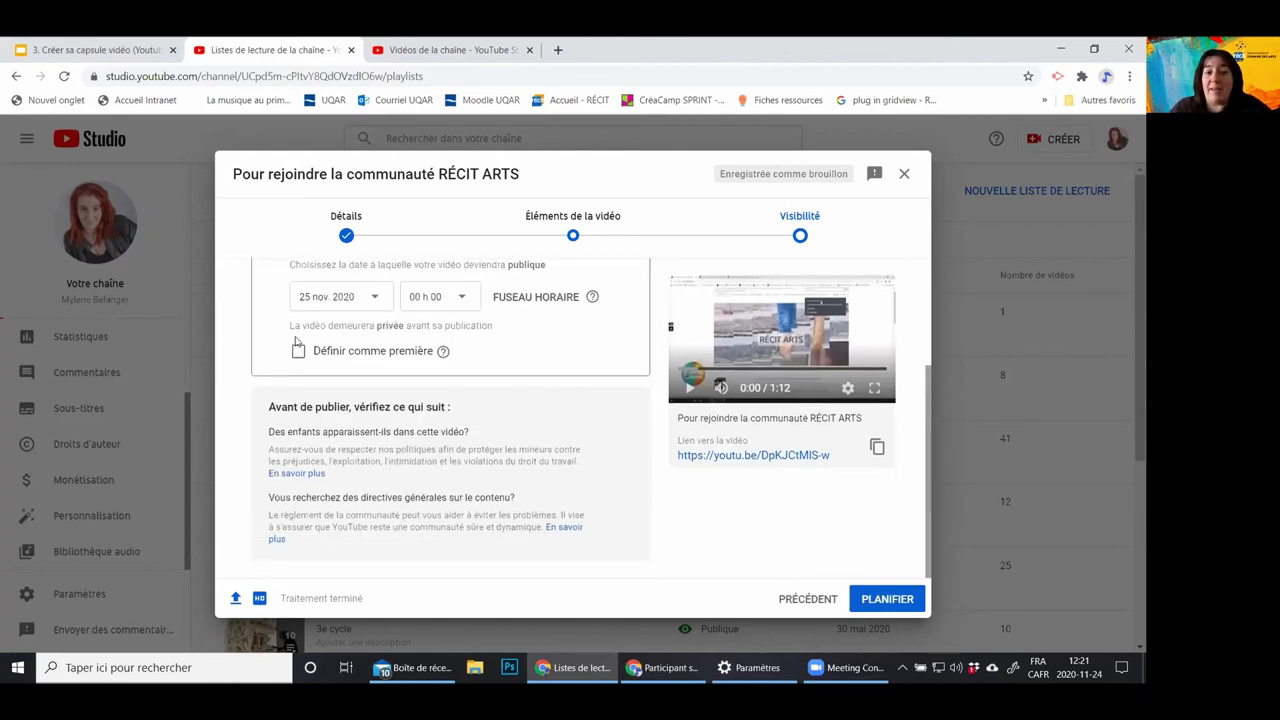
{"action": "scroll", "coordinate": [560, 375], "scroll_direction": "up", "scroll_amount": 3}
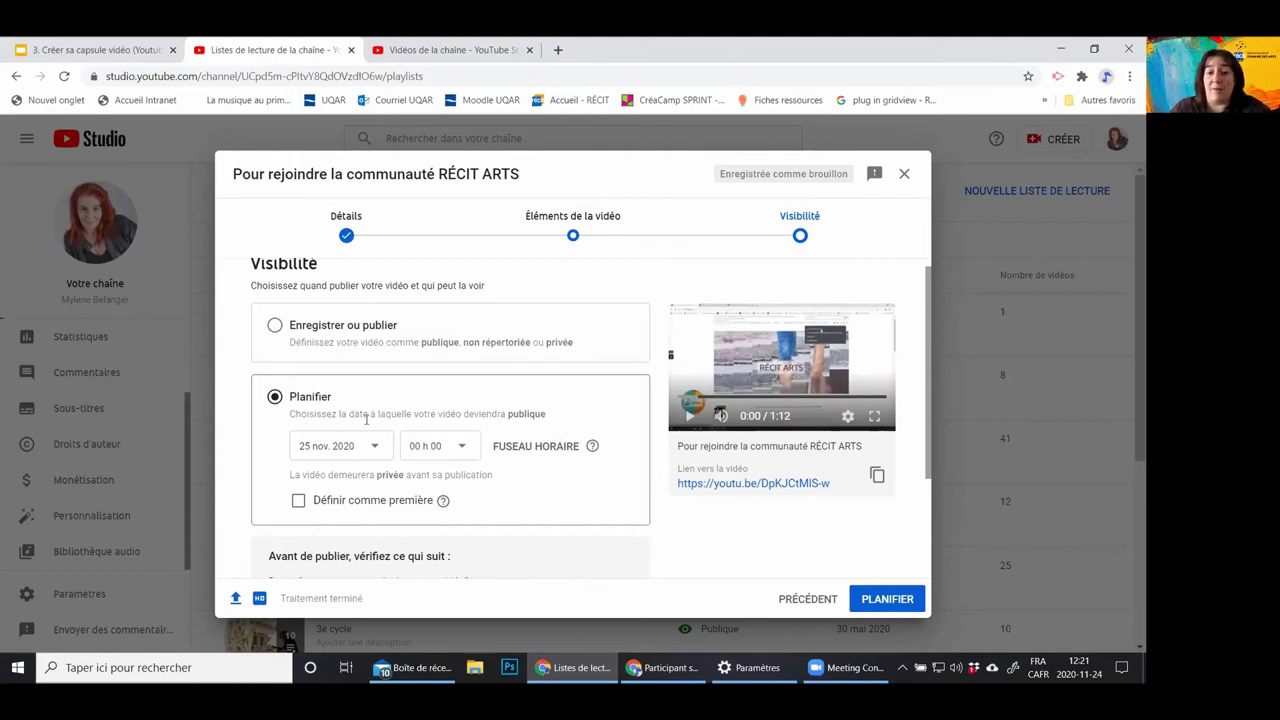
{"action": "left_click", "coordinate": [397, 350]}
Save the video with private visibility and open the list of the channel's videos
{"action": "scroll", "coordinate": [780, 490], "scroll_direction": "down", "scroll_amount": 3}
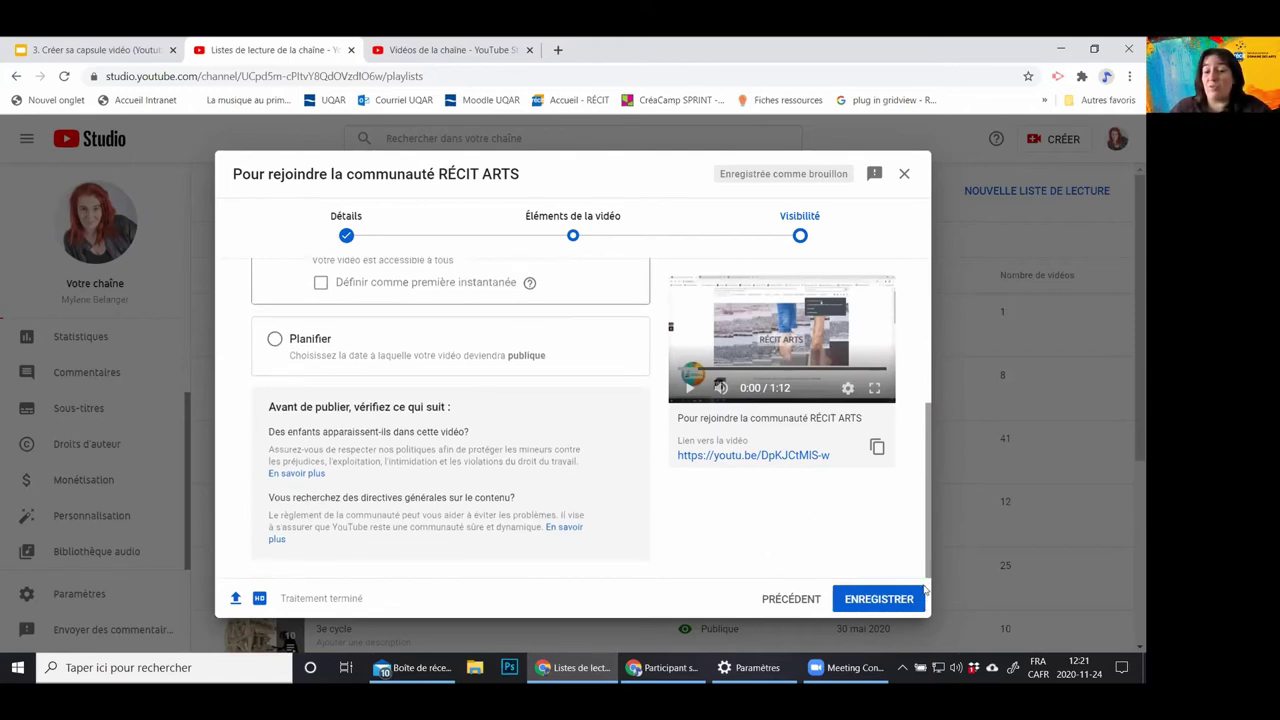
{"action": "left_click", "coordinate": [875, 599]}
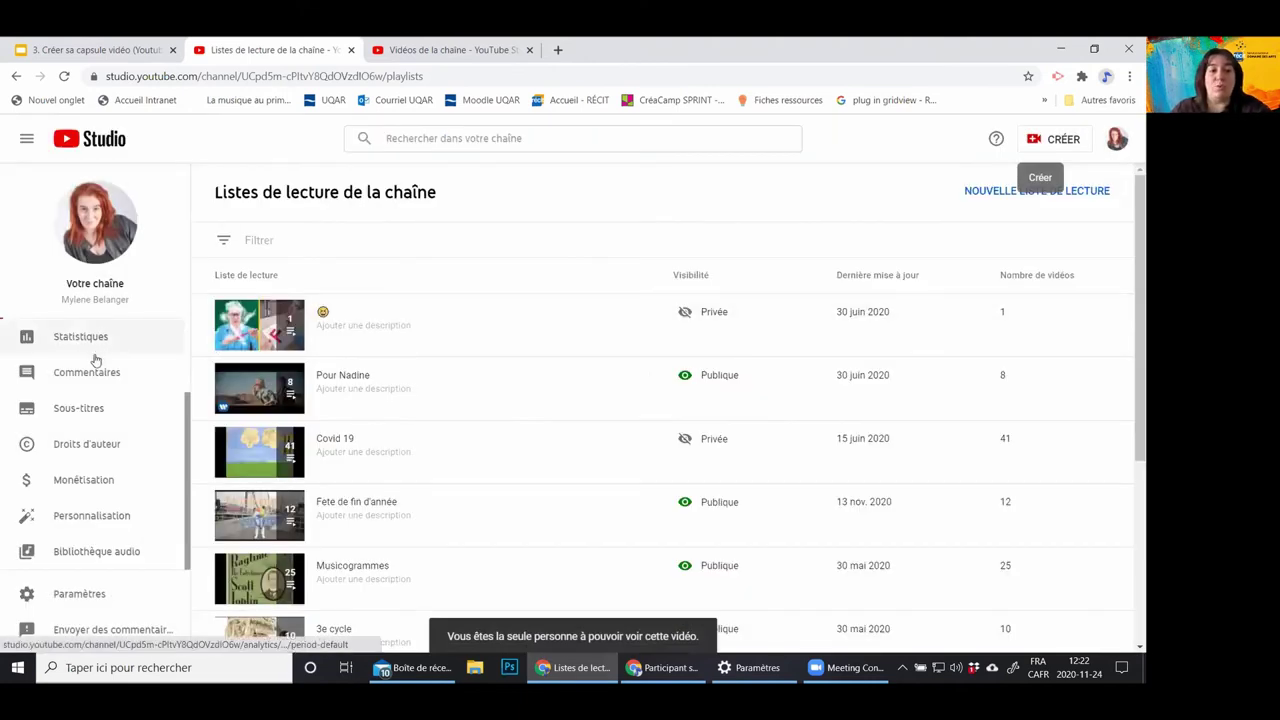
{"action": "scroll", "coordinate": [90, 360], "scroll_direction": "up", "scroll_amount": 2}
{"action": "scroll", "coordinate": [120, 358], "scroll_direction": "down", "scroll_amount": 1}
{"action": "scroll", "coordinate": [95, 362], "scroll_direction": "up", "scroll_amount": 2}
{"action": "left_click", "coordinate": [86, 371]}
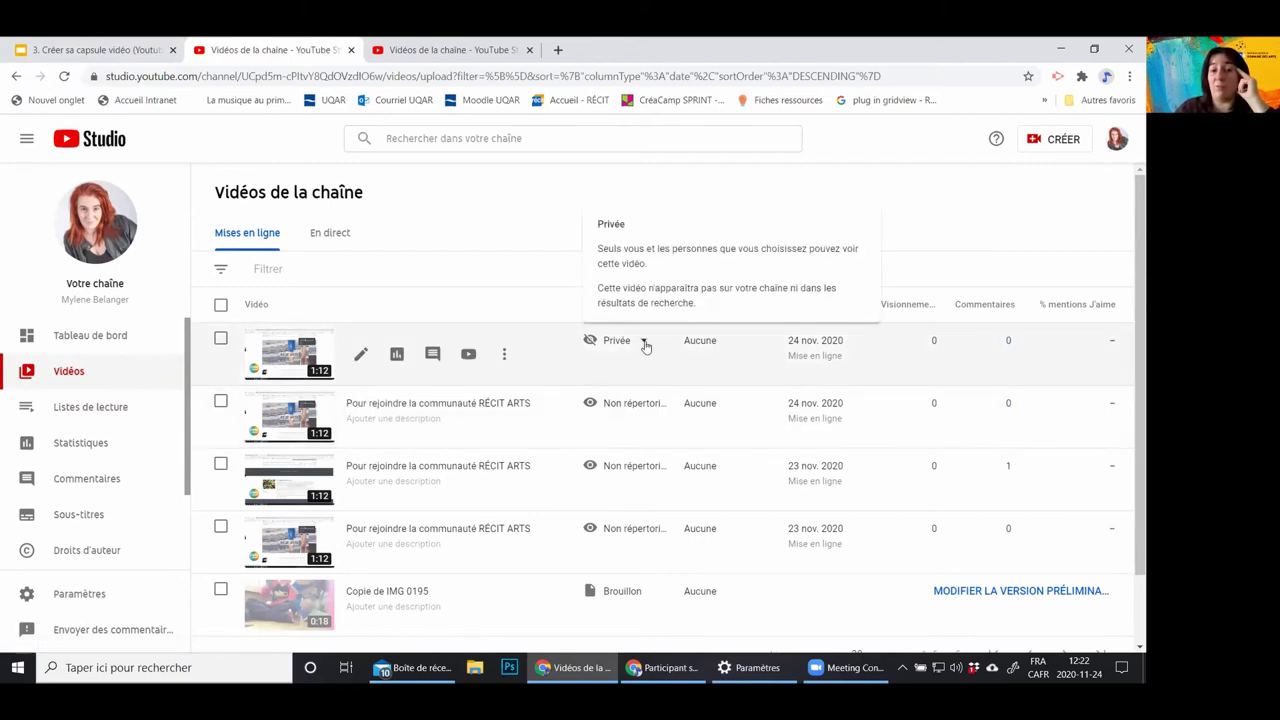
Change the visibility of the most recently uploaded video to "Non répertoriée" and save the change
{"action": "left_click", "coordinate": [646, 346]}
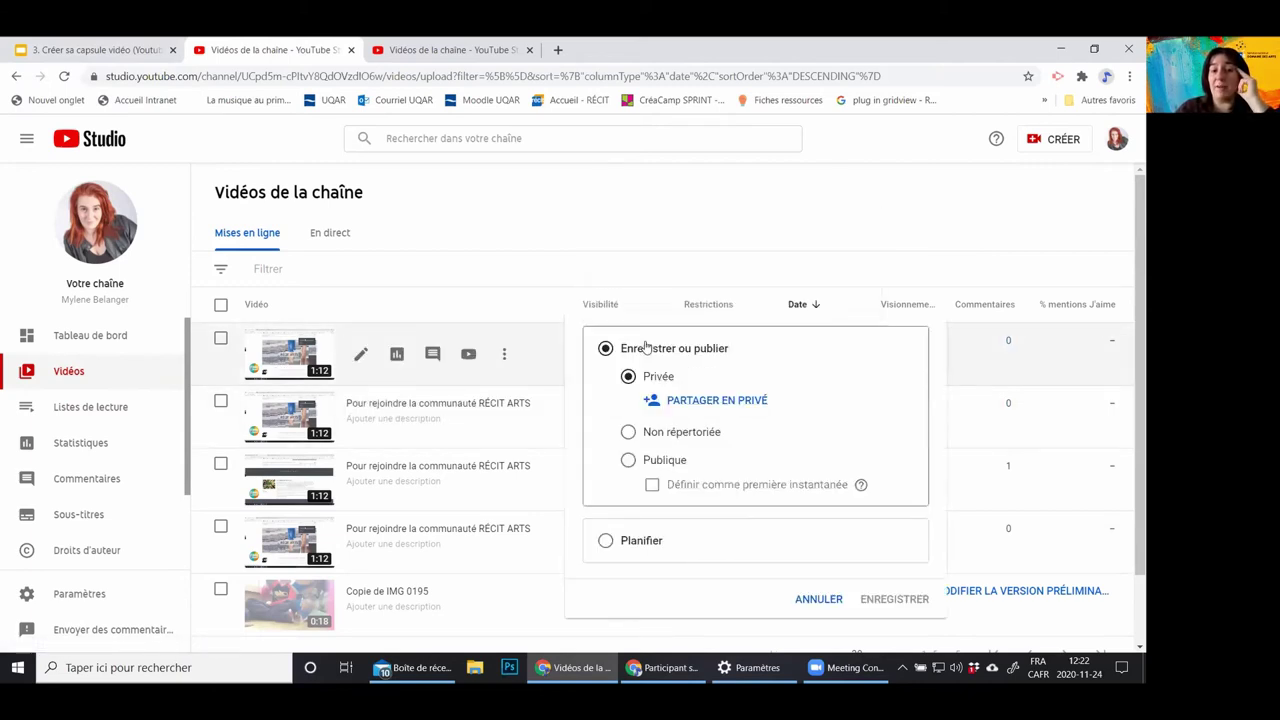
{"action": "left_click", "coordinate": [628, 433]}
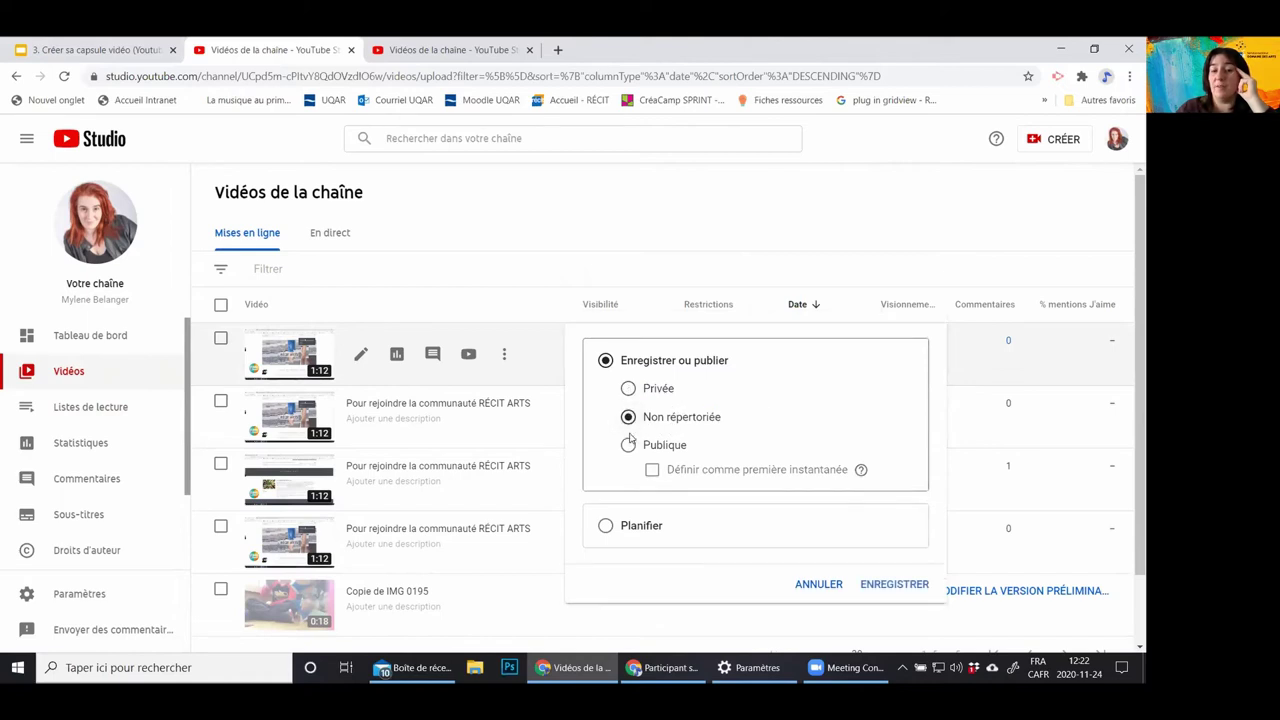
{"action": "left_click", "coordinate": [900, 588]}
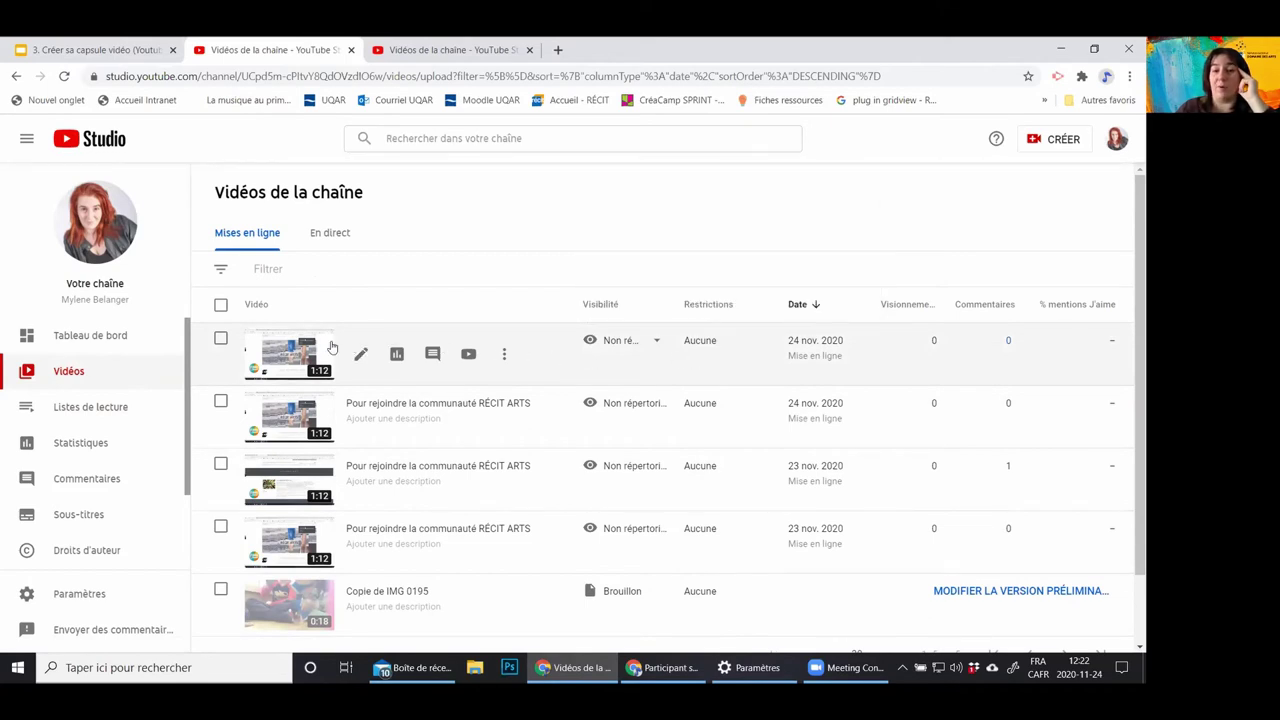
Switch to the Google Slides presentation "3. Créer sa capsule vidéo (Youtube)", present it from slide 8, and advance through "Réglages" to slide 11
{"action": "left_click", "coordinate": [55, 48]}
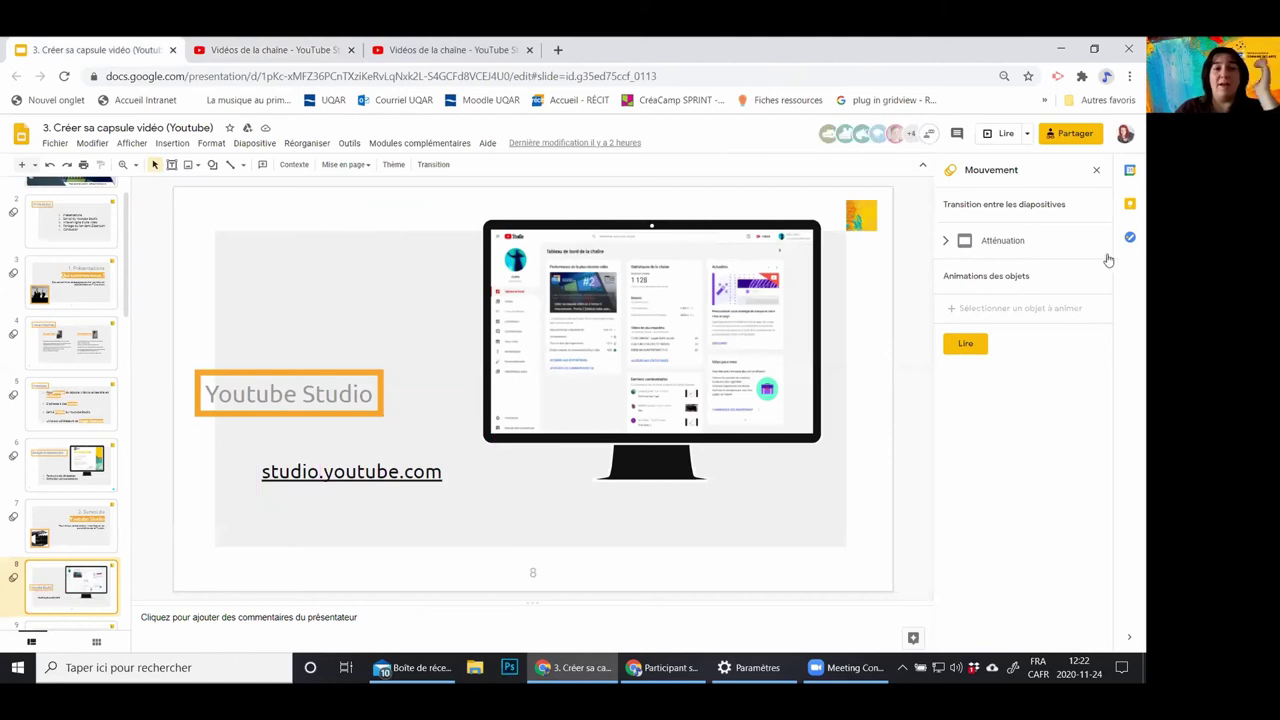
{"action": "left_click", "coordinate": [1003, 133]}
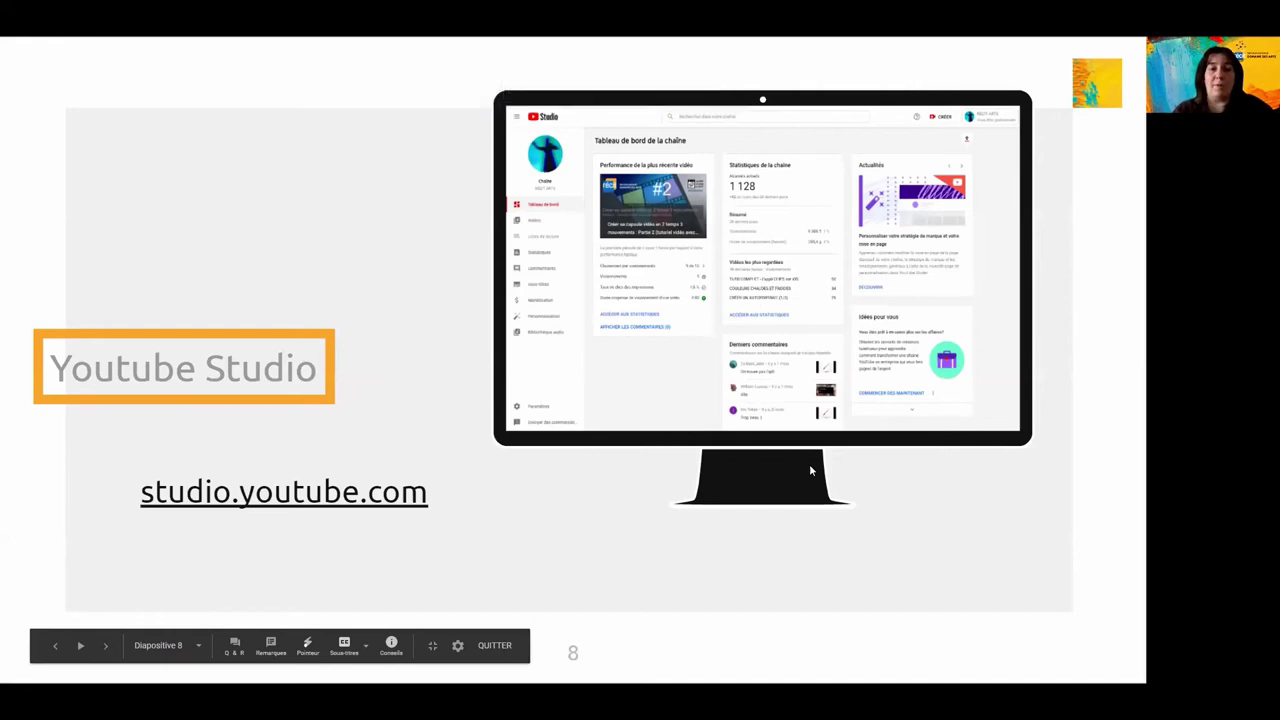
{"action": "key", "text": "Right"}
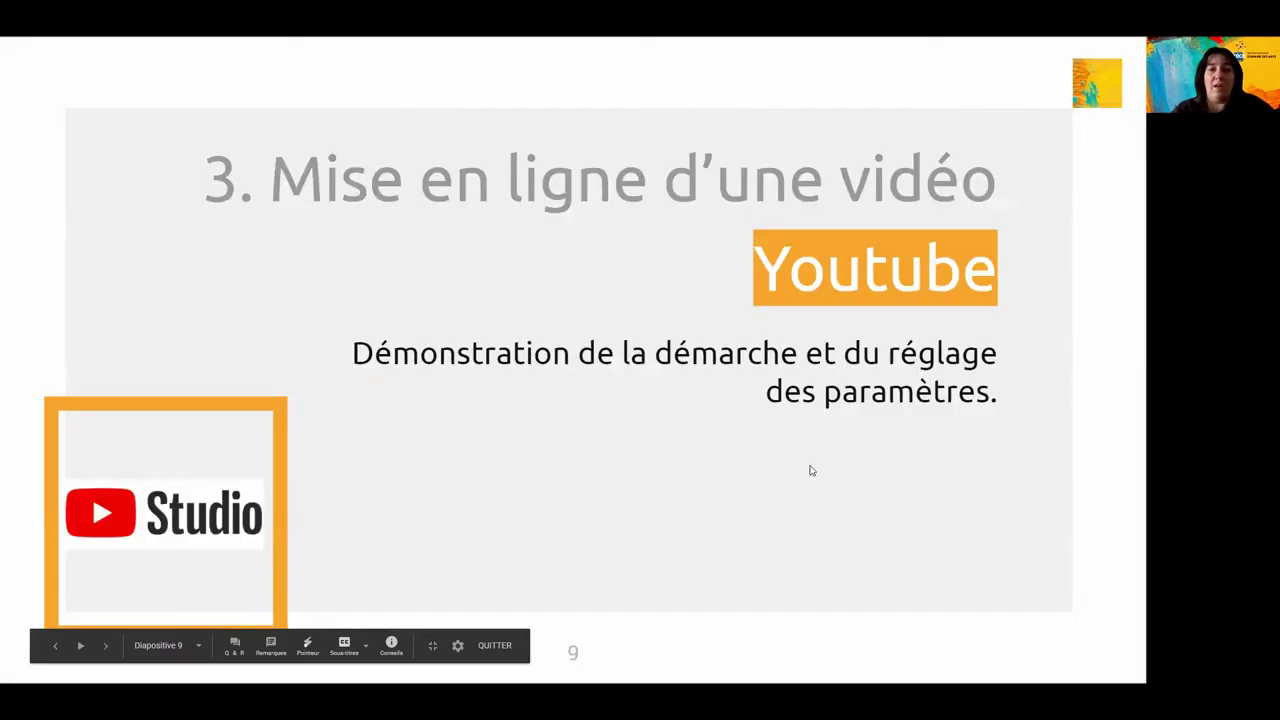
{"action": "key", "text": "Right"}
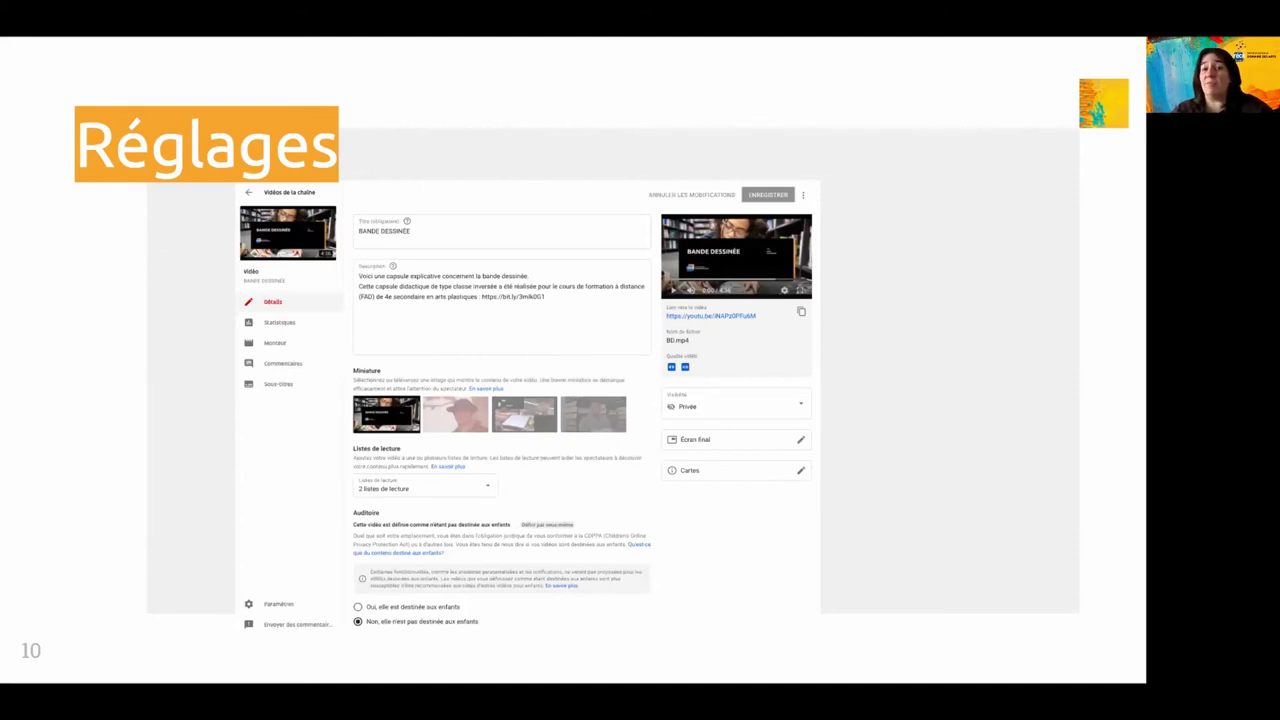
{"action": "key", "text": "Right"}
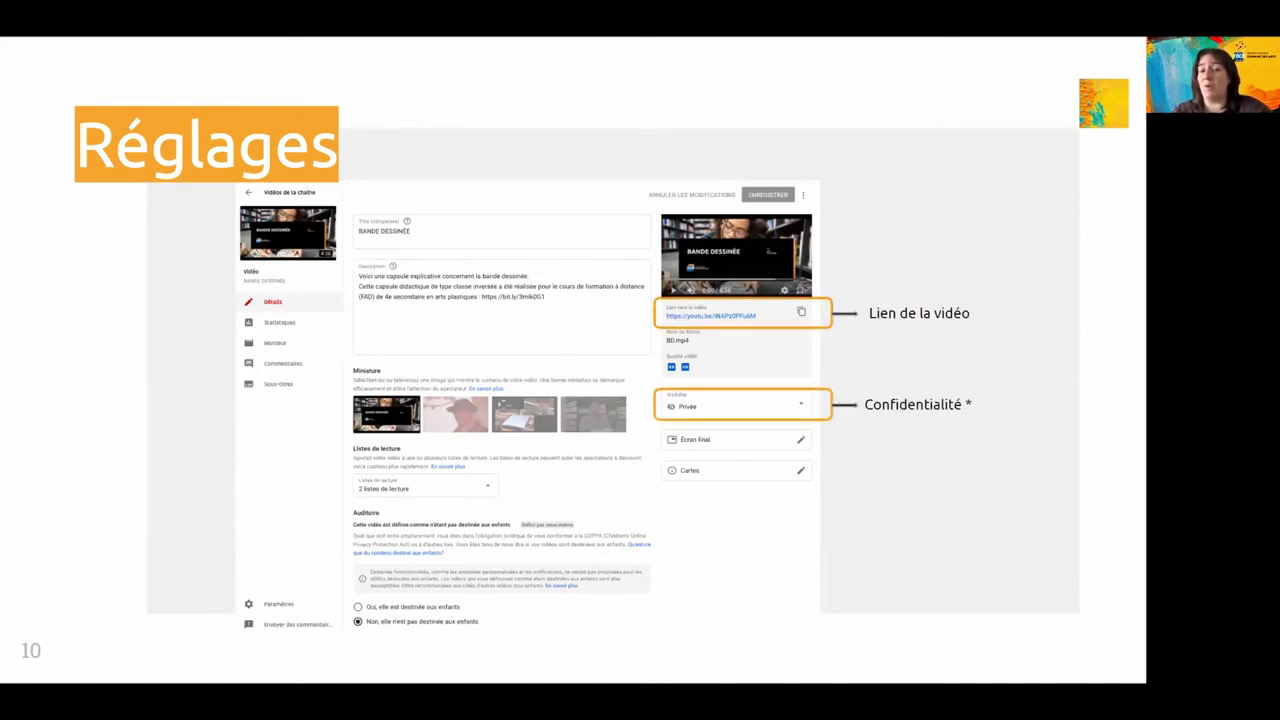
{"action": "key", "text": "Right"}
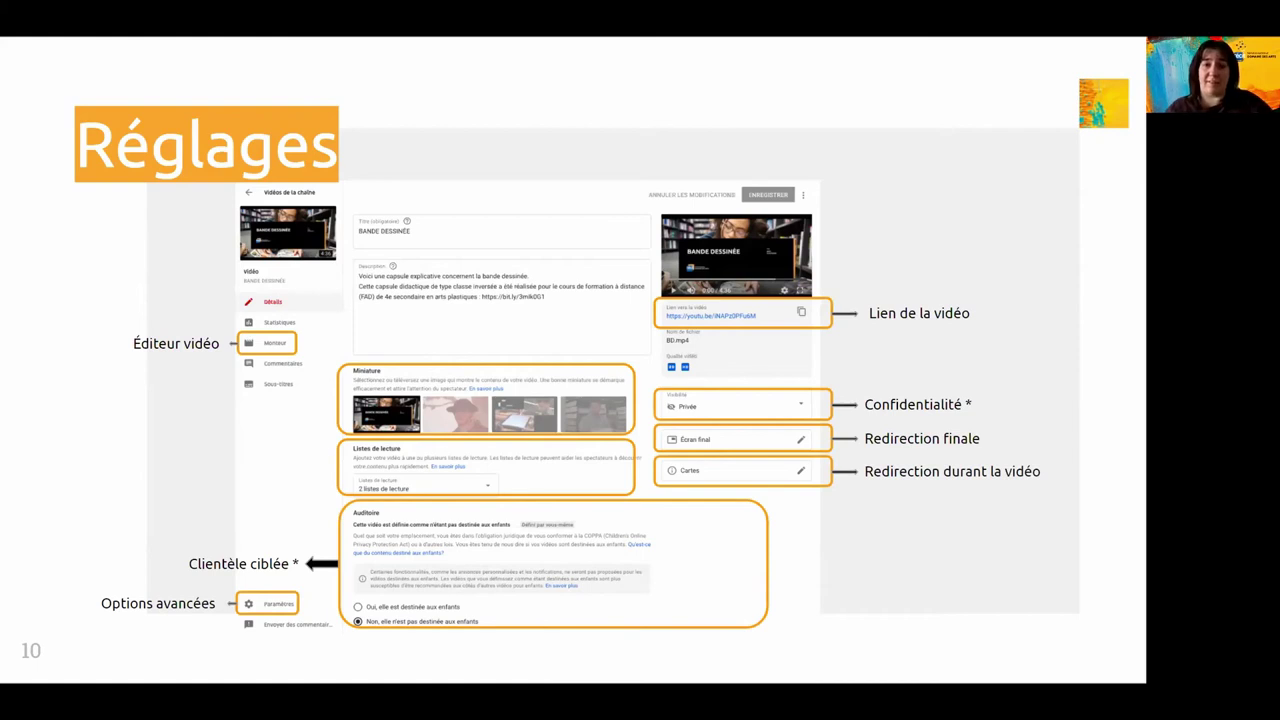
{"action": "key", "text": "Right"}
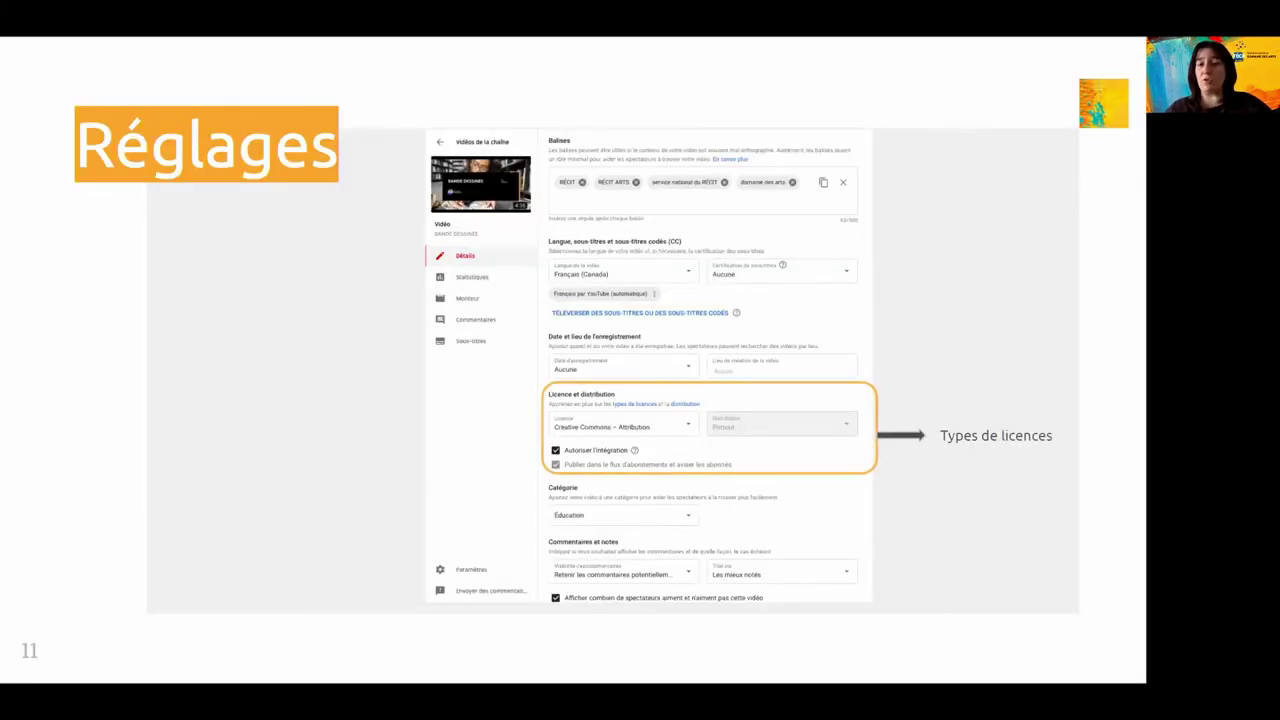